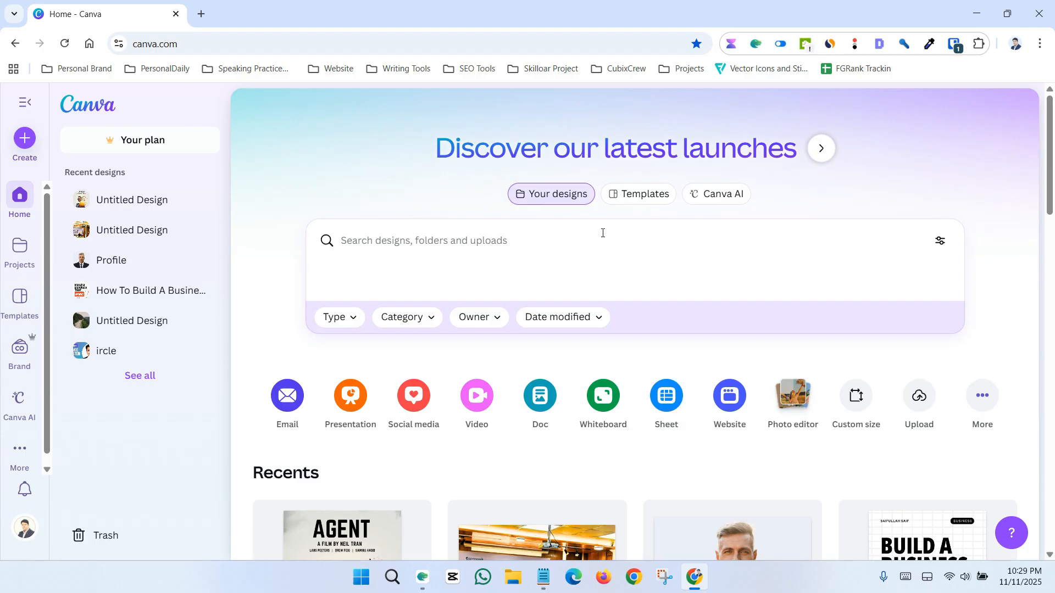
Open the templates section and search for postcard templates
{"action": "left_click", "coordinate": [639, 196]}
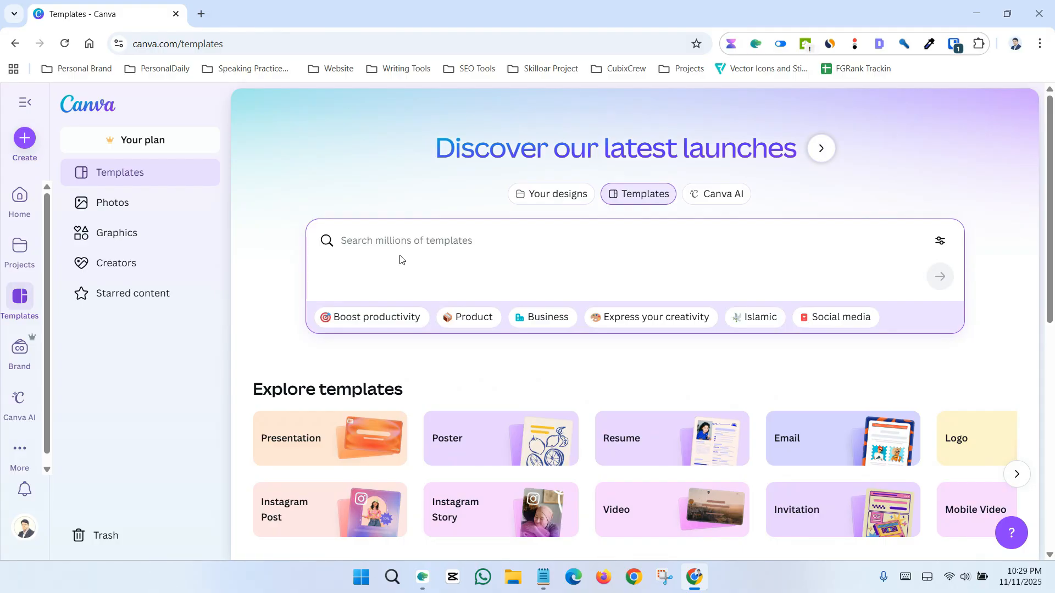
{"action": "type", "text": "pos"}
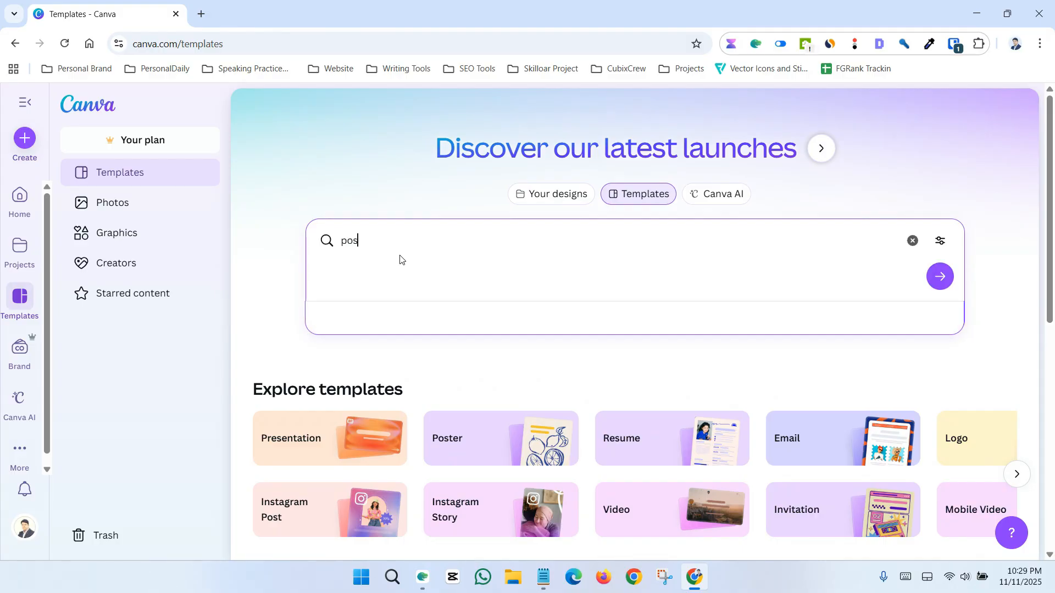
{"action": "type", "text": "tcar"}
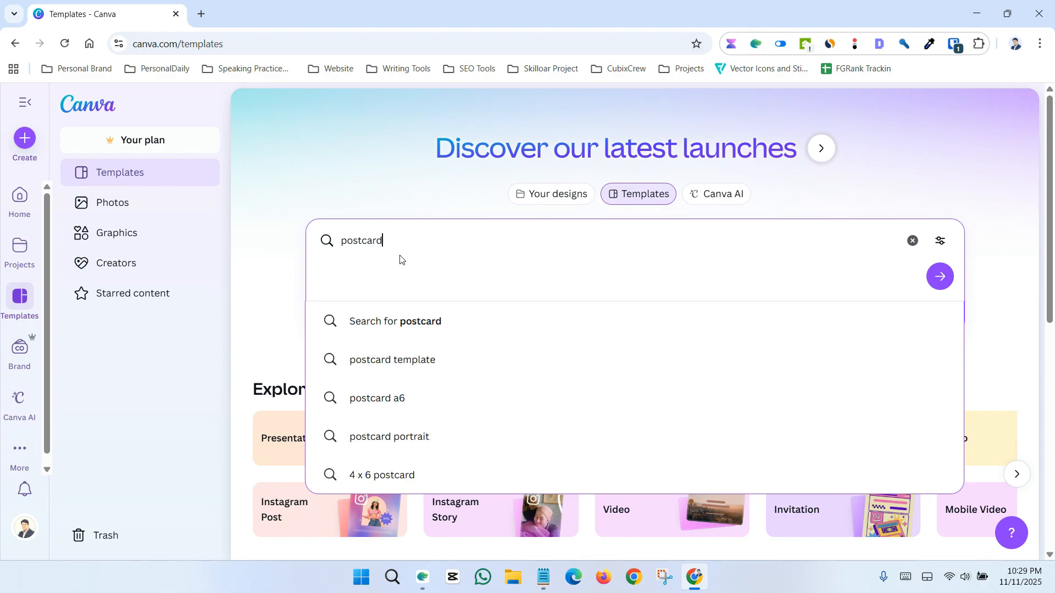
{"action": "type", "text": "d"}
{"action": "key", "text": "Return"}
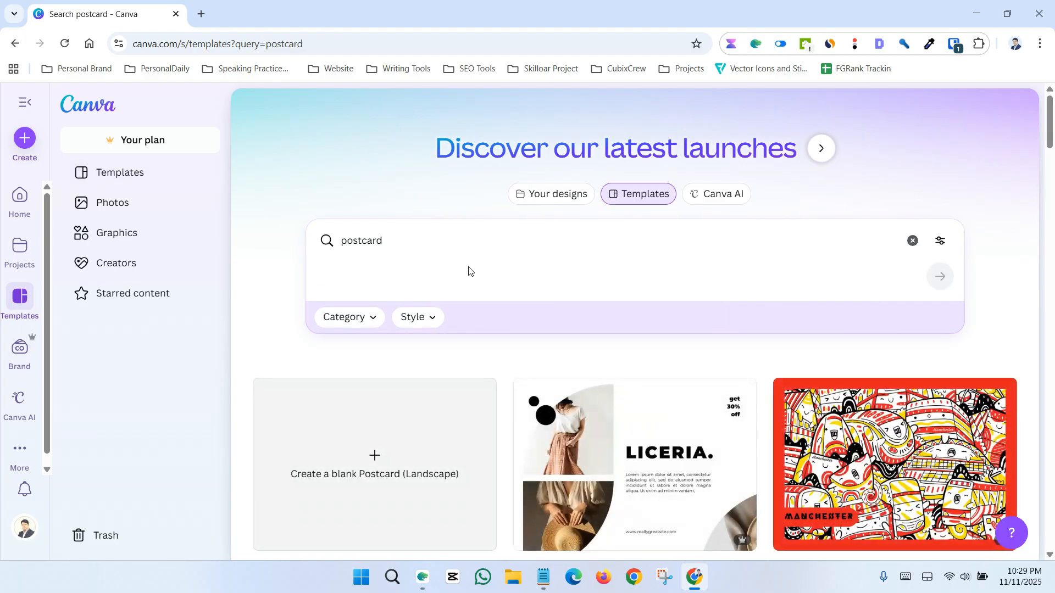
Browse through the postcard template results
{"action": "scroll", "coordinate": [469, 270], "scroll_direction": "down", "scroll_amount": 4}
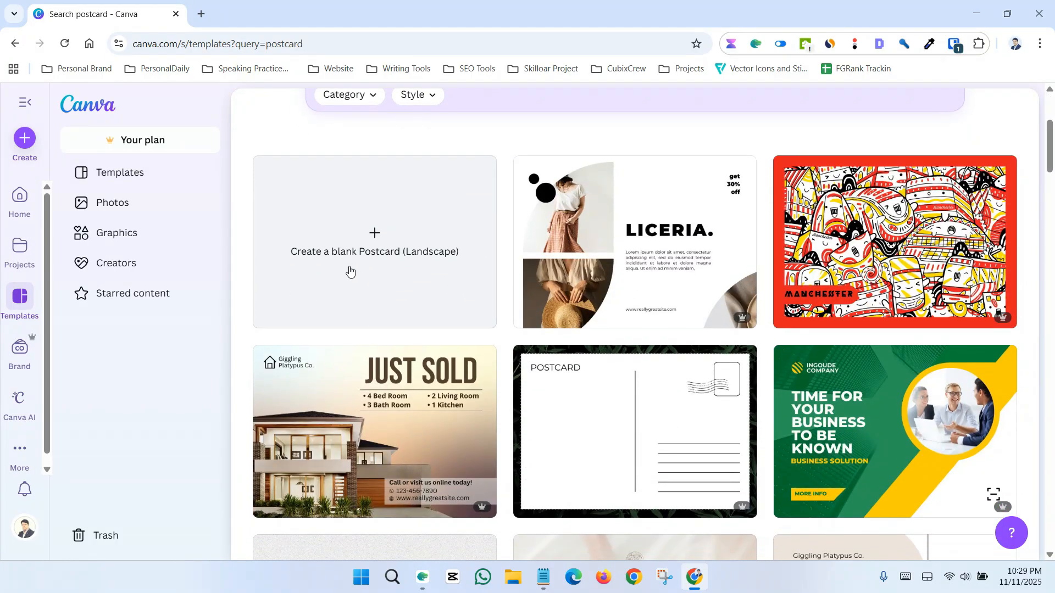
{"action": "scroll", "coordinate": [350, 270], "scroll_direction": "down", "scroll_amount": 13}
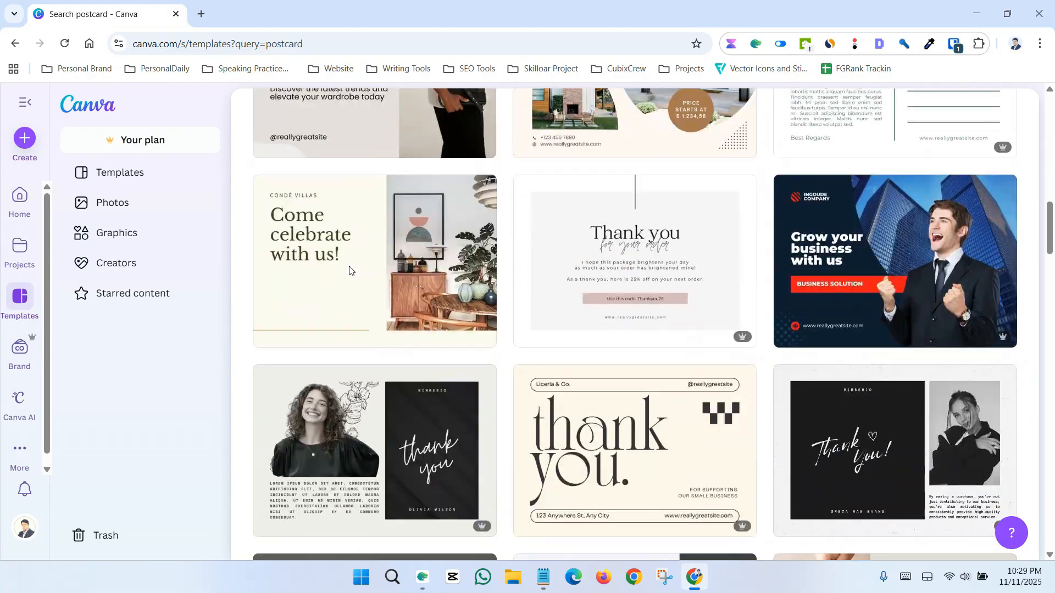
{"action": "scroll", "coordinate": [349, 270], "scroll_direction": "down", "scroll_amount": 5}
{"action": "scroll", "coordinate": [395, 332], "scroll_direction": "up", "scroll_amount": 20}
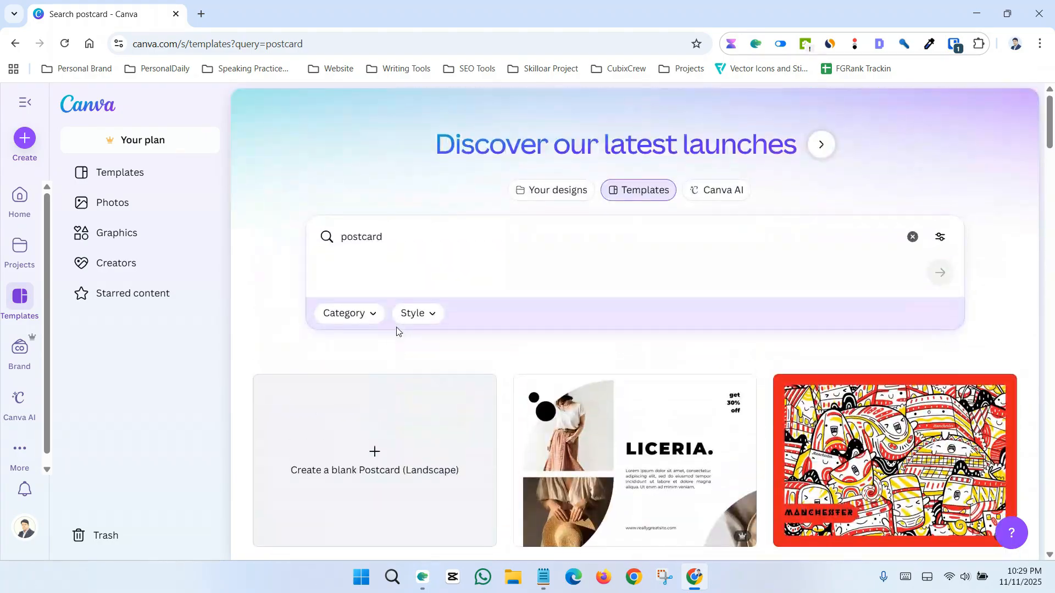
{"action": "scroll", "coordinate": [396, 331], "scroll_direction": "down", "scroll_amount": 4}
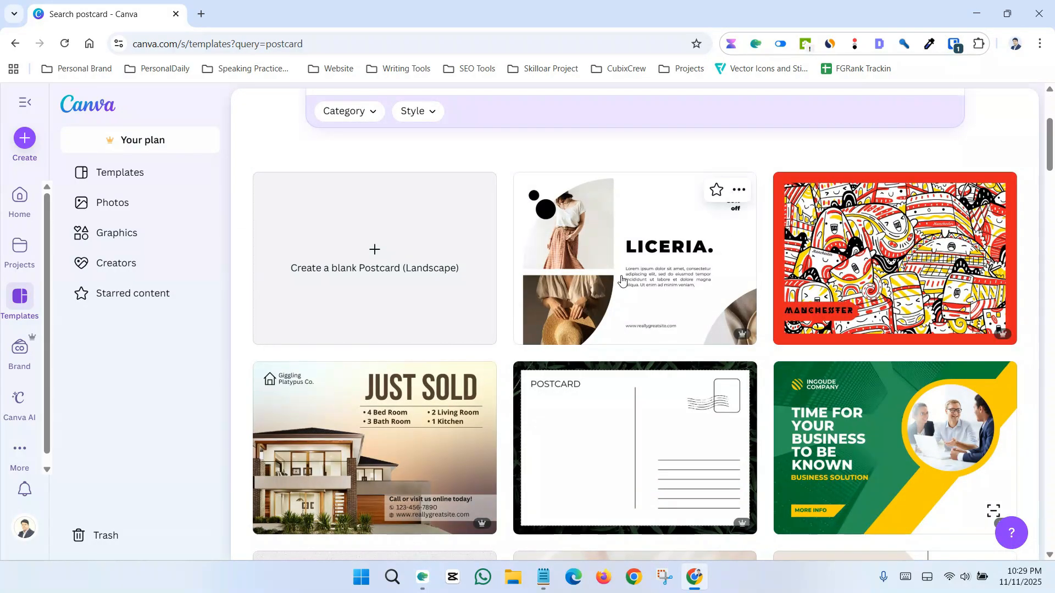
{"action": "scroll", "coordinate": [624, 279], "scroll_direction": "down", "scroll_amount": 3}
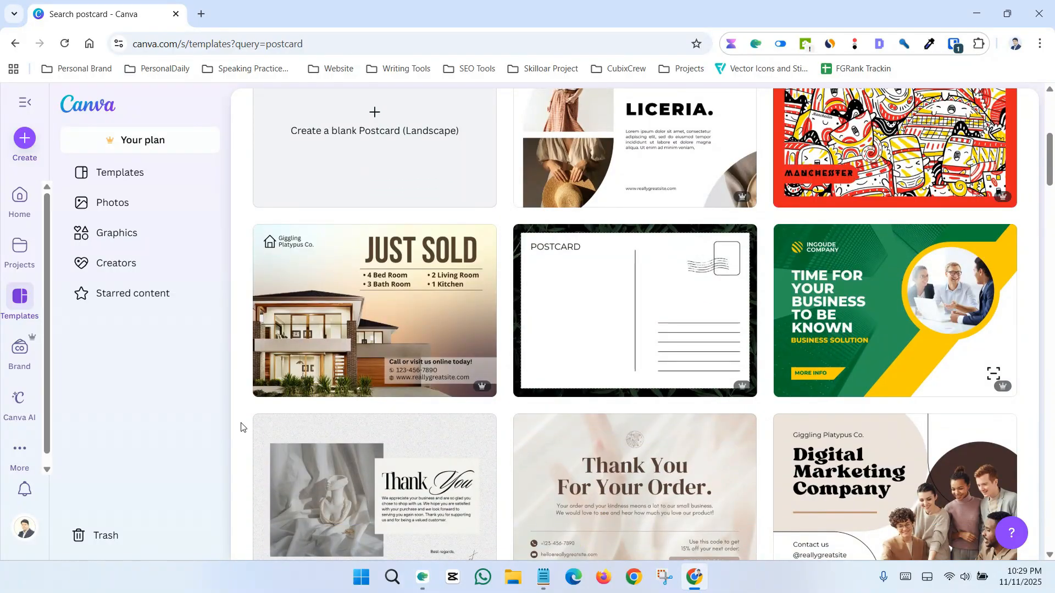
{"action": "scroll", "coordinate": [241, 427], "scroll_direction": "down", "scroll_amount": 4}
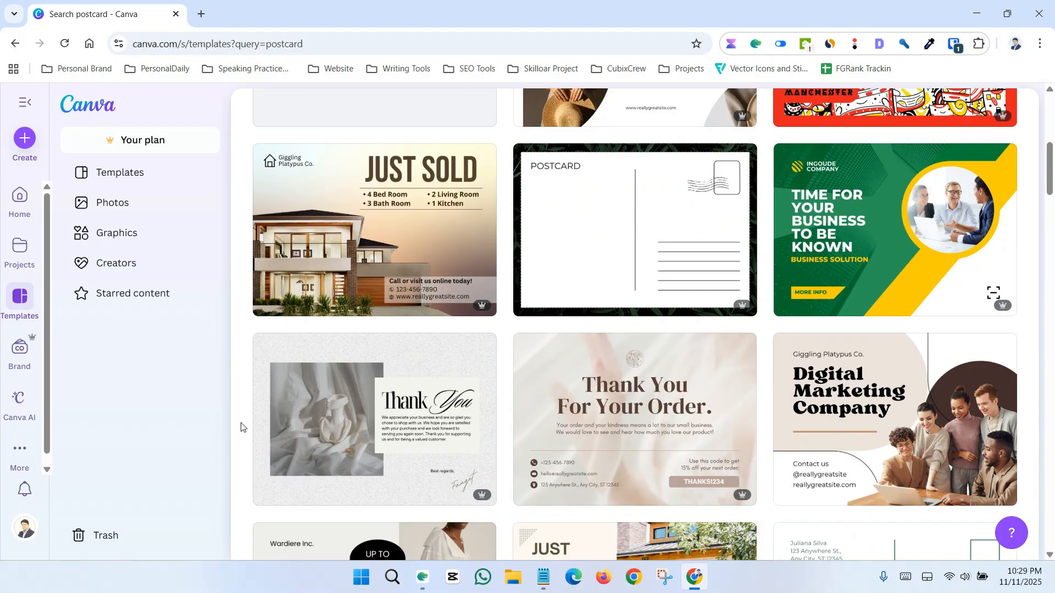
{"action": "scroll", "coordinate": [240, 427], "scroll_direction": "up", "scroll_amount": 6}
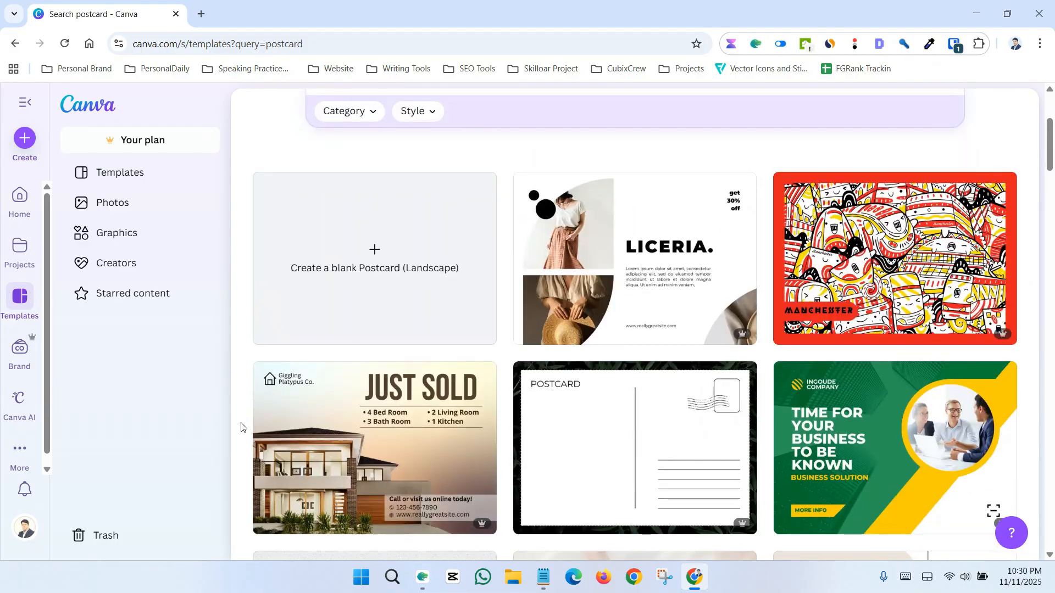
{"action": "scroll", "coordinate": [241, 427], "scroll_direction": "down", "scroll_amount": 4}
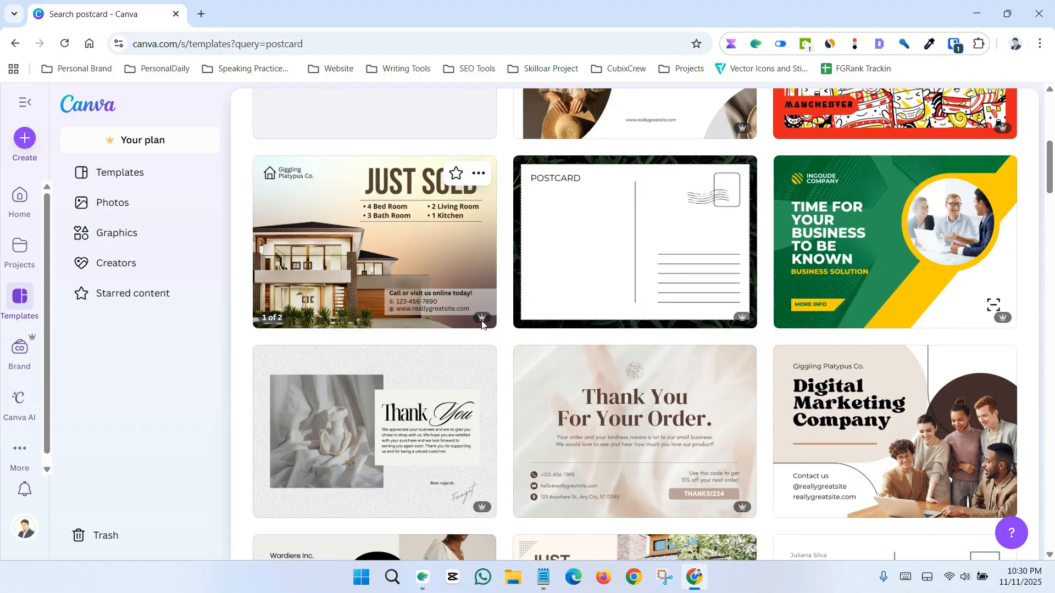
{"action": "mouse_move", "coordinate": [482, 322]}
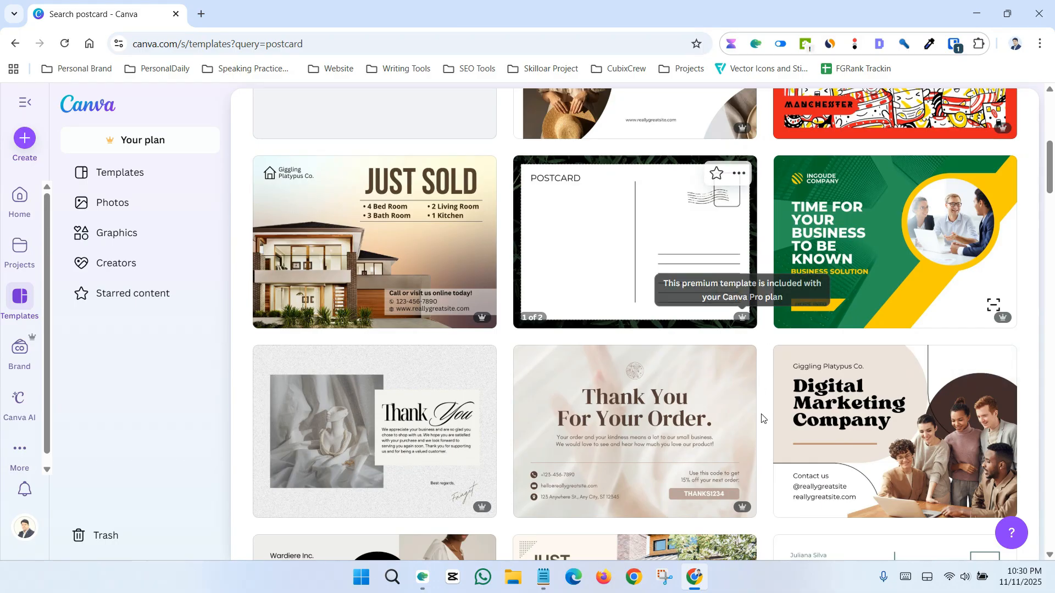
{"action": "scroll", "coordinate": [762, 419], "scroll_direction": "up", "scroll_amount": 4}
{"action": "scroll", "coordinate": [762, 421], "scroll_direction": "up", "scroll_amount": 2}
{"action": "scroll", "coordinate": [736, 406], "scroll_direction": "down", "scroll_amount": 2}
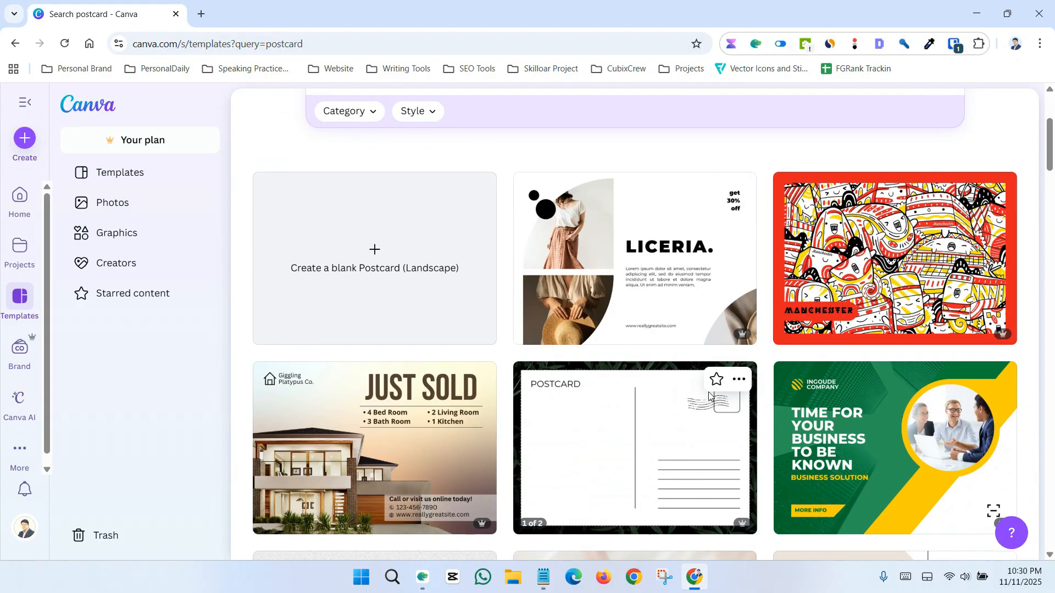
{"action": "scroll", "coordinate": [714, 395], "scroll_direction": "down", "scroll_amount": 5}
{"action": "scroll", "coordinate": [709, 394], "scroll_direction": "down", "scroll_amount": 3}
{"action": "scroll", "coordinate": [709, 394], "scroll_direction": "up", "scroll_amount": 4}
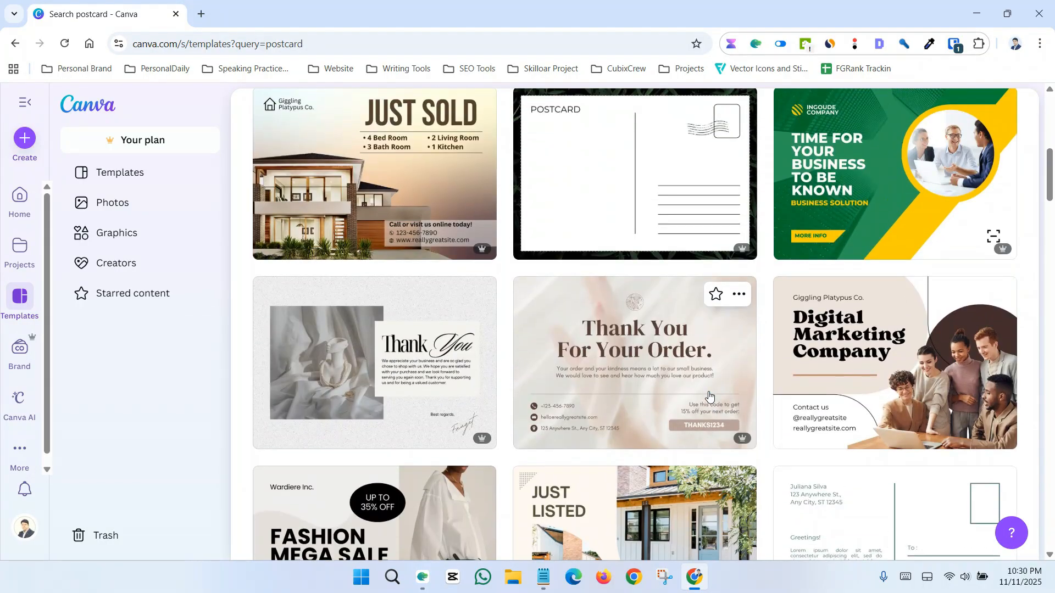
{"action": "scroll", "coordinate": [578, 349], "scroll_direction": "down", "scroll_amount": 3}
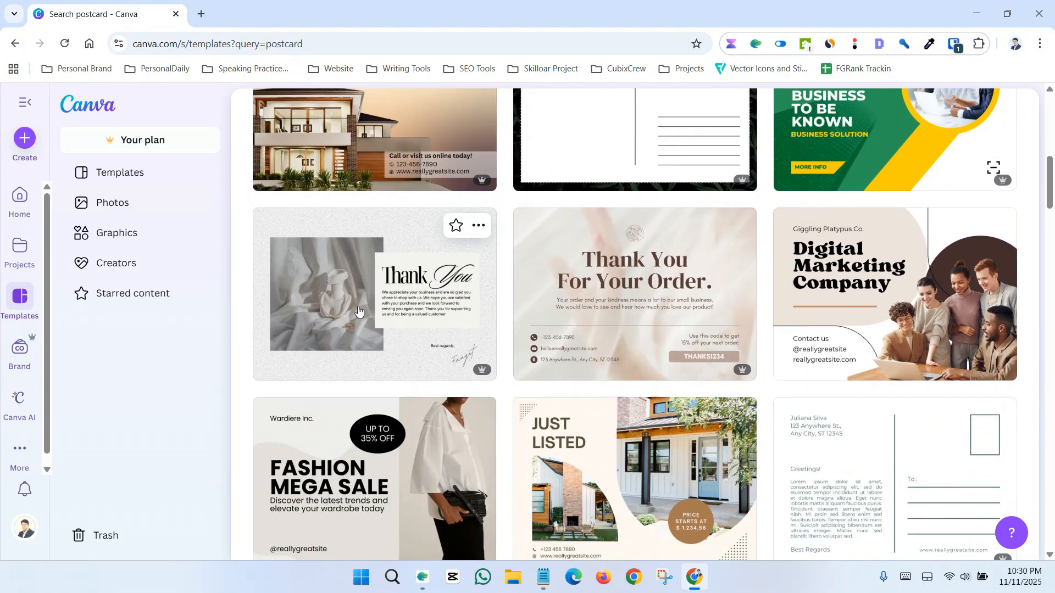
{"action": "scroll", "coordinate": [548, 308], "scroll_direction": "up", "scroll_amount": 1}
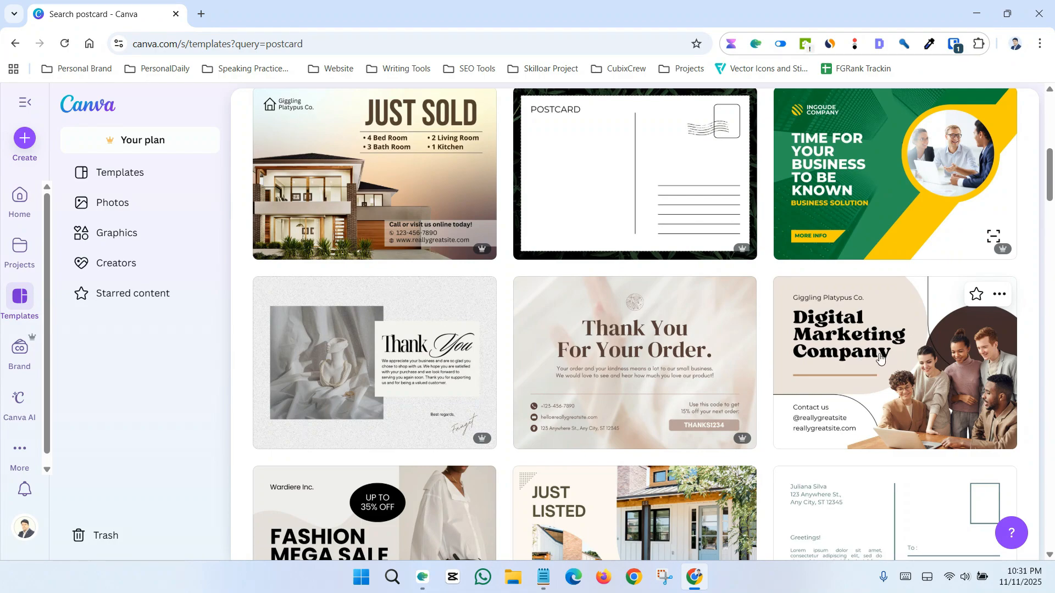
{"action": "scroll", "coordinate": [880, 357], "scroll_direction": "down", "scroll_amount": 1}
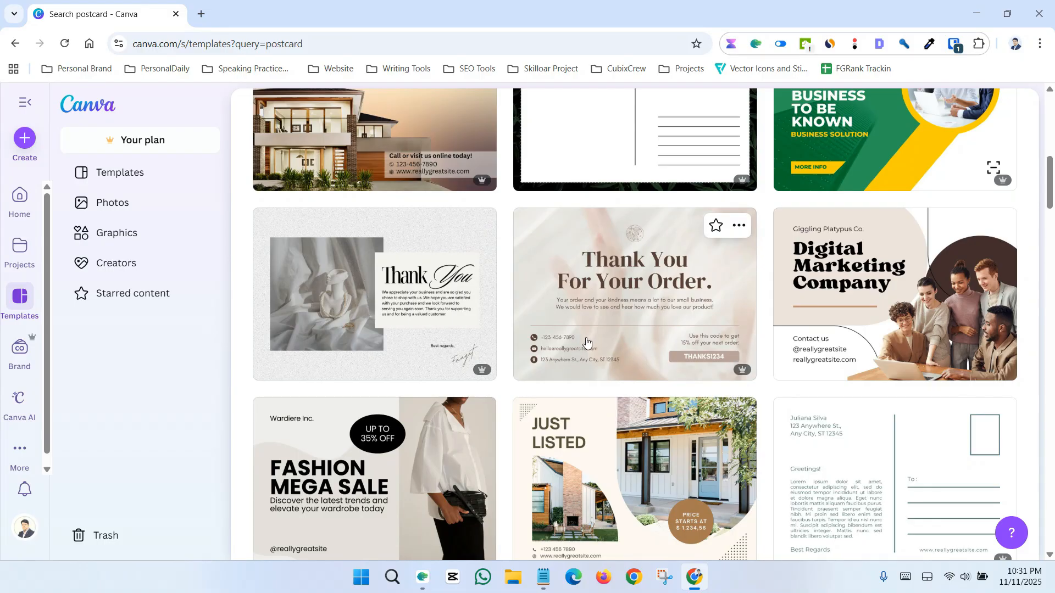
{"action": "scroll", "coordinate": [526, 330], "scroll_direction": "down", "scroll_amount": 2}
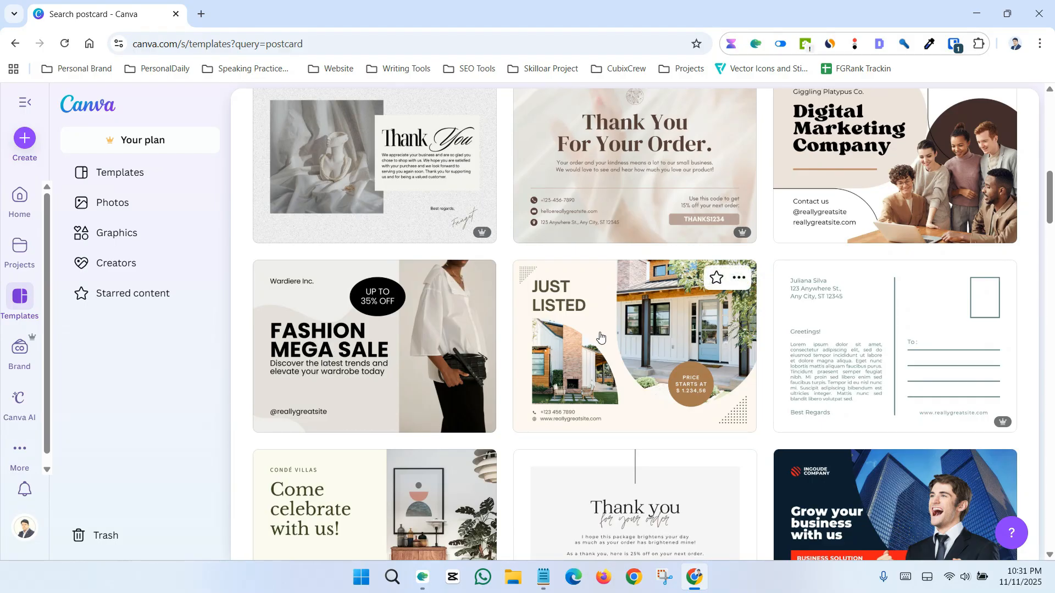
{"action": "scroll", "coordinate": [600, 337], "scroll_direction": "down", "scroll_amount": 5}
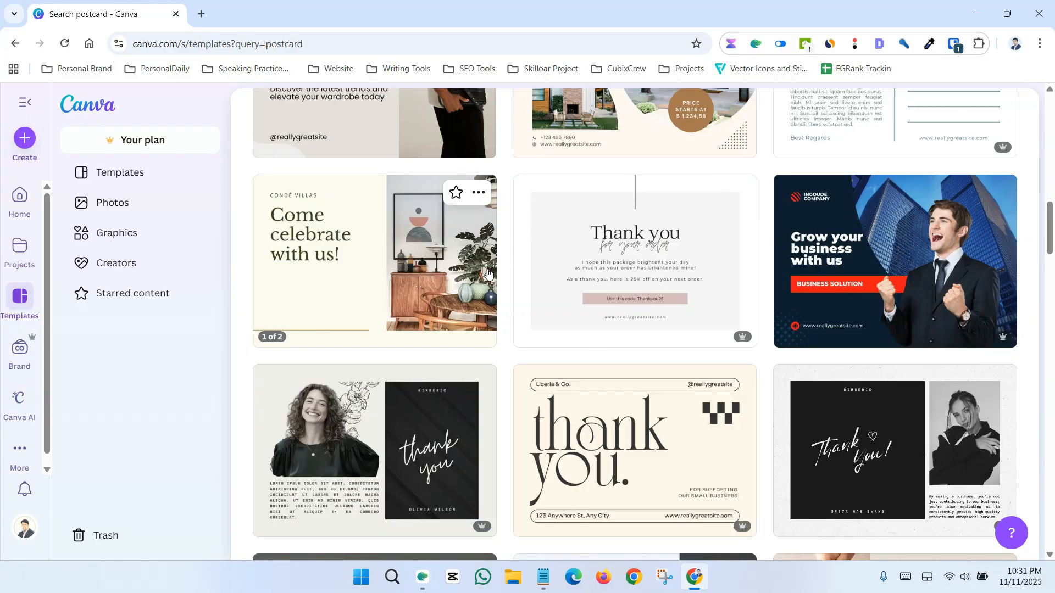
{"action": "scroll", "coordinate": [867, 248], "scroll_direction": "down", "scroll_amount": 3}
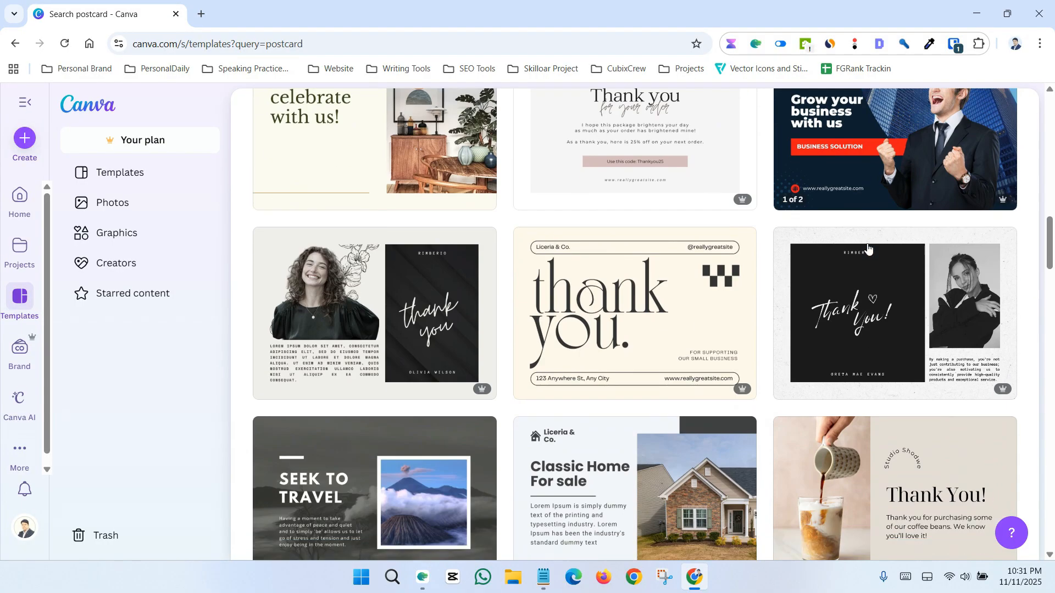
{"action": "scroll", "coordinate": [868, 248], "scroll_direction": "down", "scroll_amount": 4}
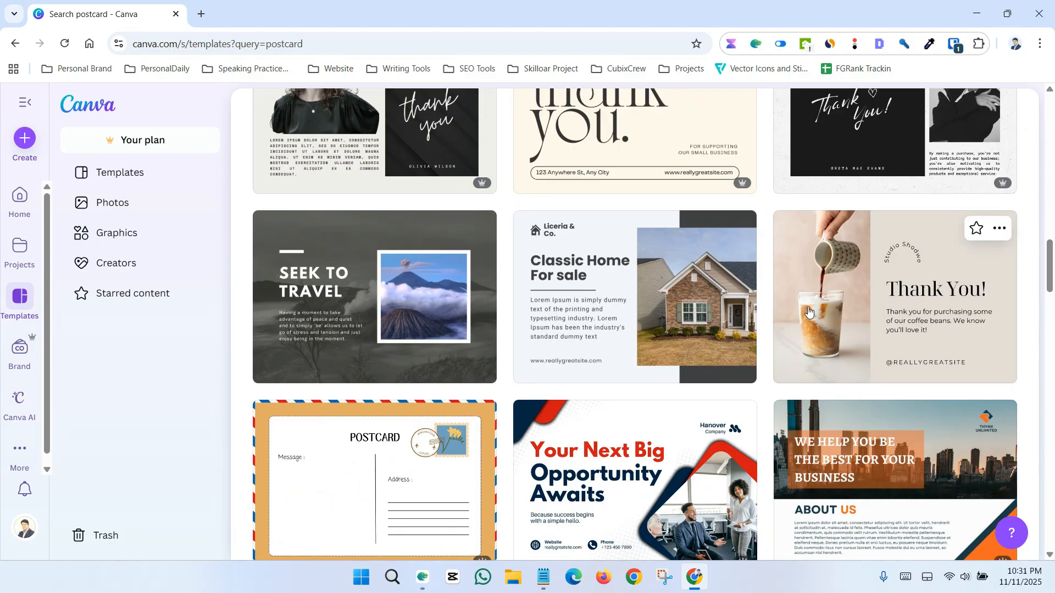
Open the Beige Minimalistic Thank You Appreciation Post Card Note template and start customising it
{"action": "left_click", "coordinate": [877, 304]}
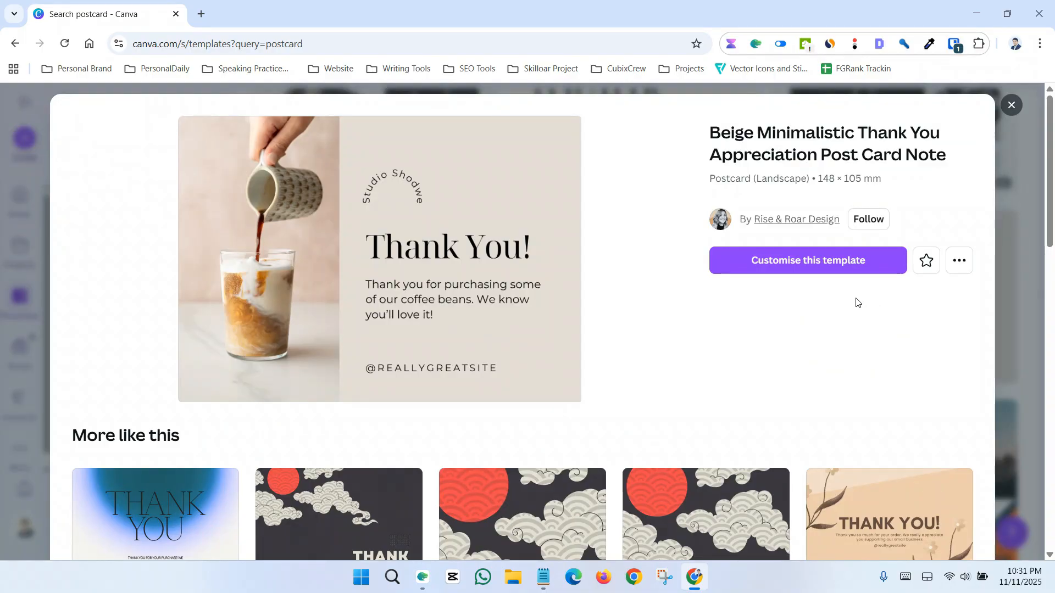
{"action": "left_click", "coordinate": [799, 270]}
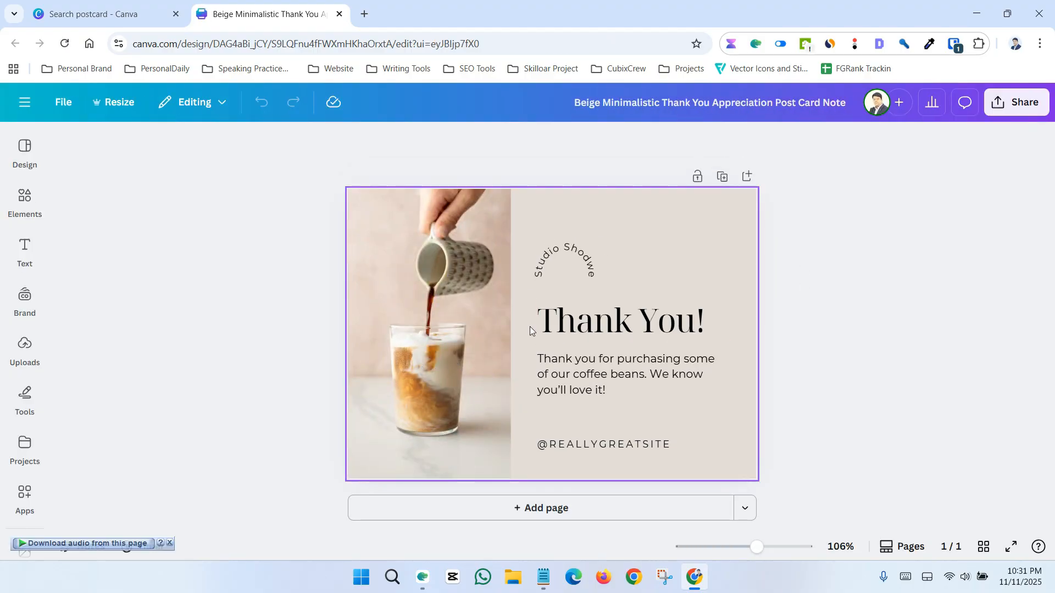
Select the template's text boxes and coffee photo one by one to inspect them, then deselect
{"action": "double_click", "coordinate": [560, 375]}
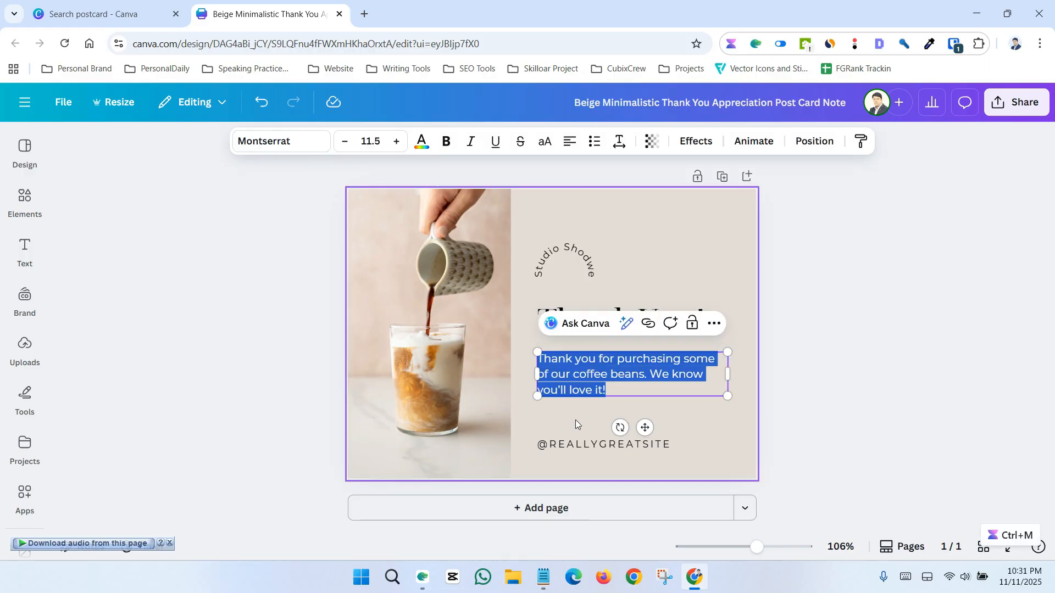
{"action": "double_click", "coordinate": [585, 444]}
{"action": "left_click", "coordinate": [585, 445]}
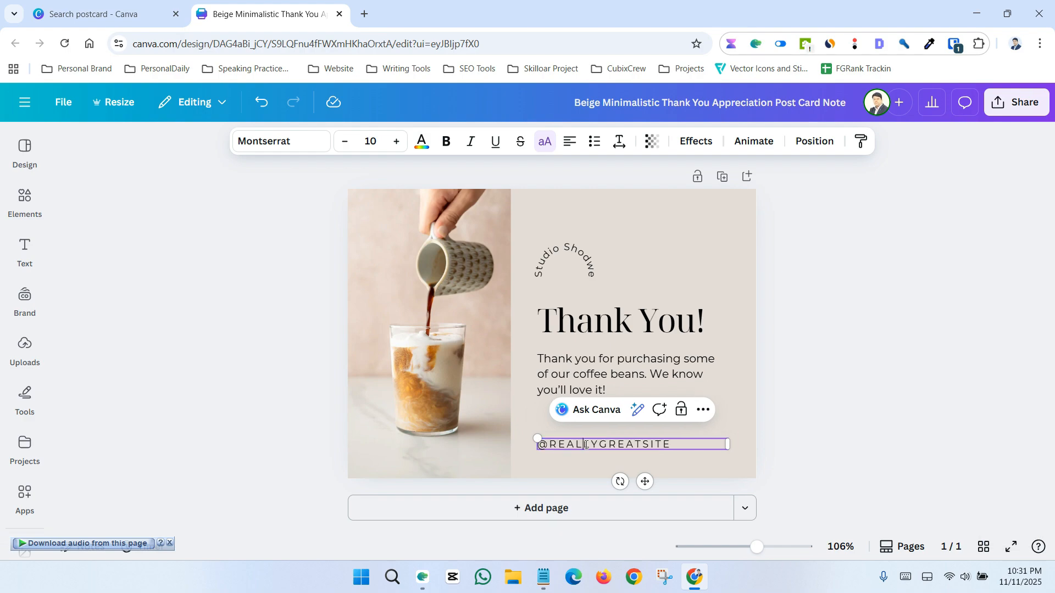
{"action": "double_click", "coordinate": [560, 251]}
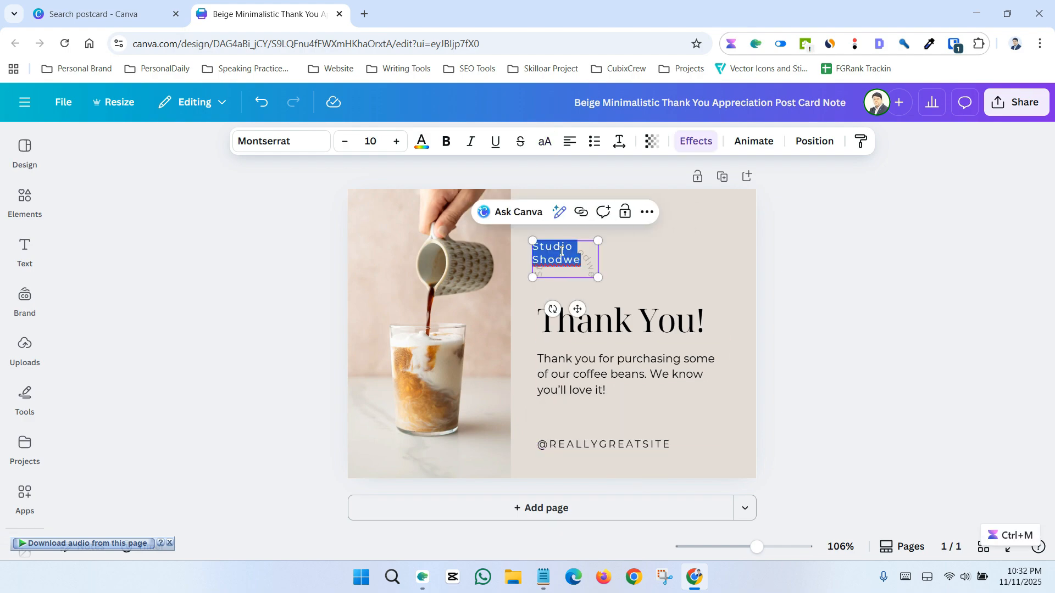
{"action": "left_click", "coordinate": [561, 251]}
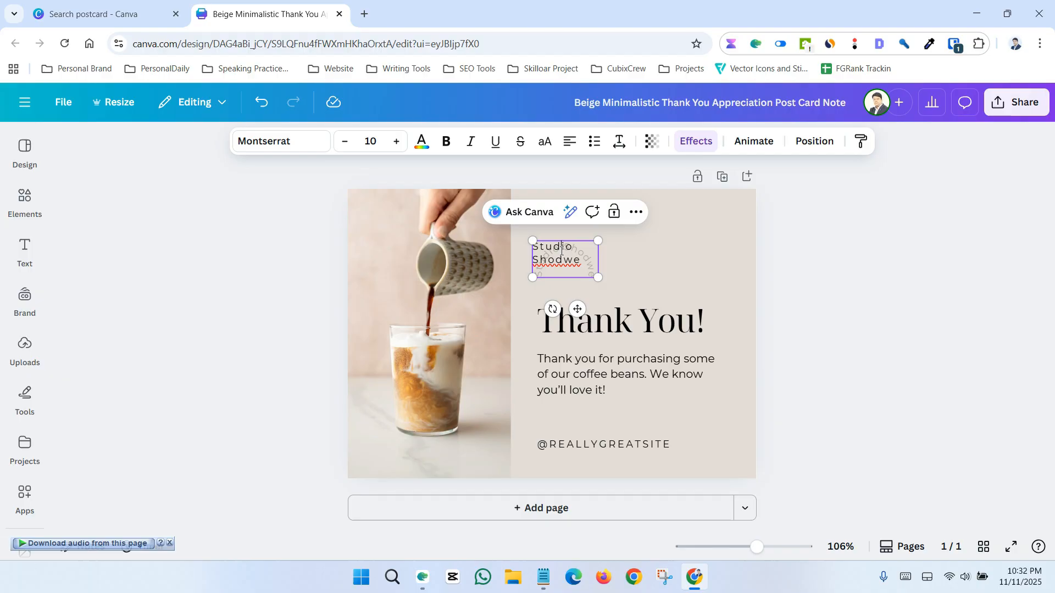
{"action": "left_click", "coordinate": [443, 302]}
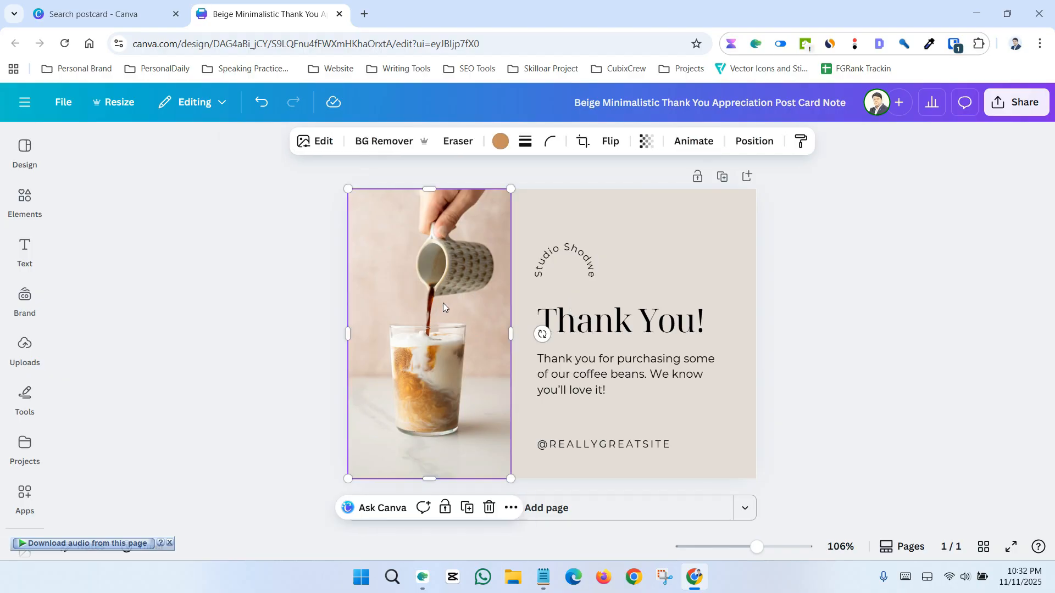
{"action": "left_click", "coordinate": [793, 311]}
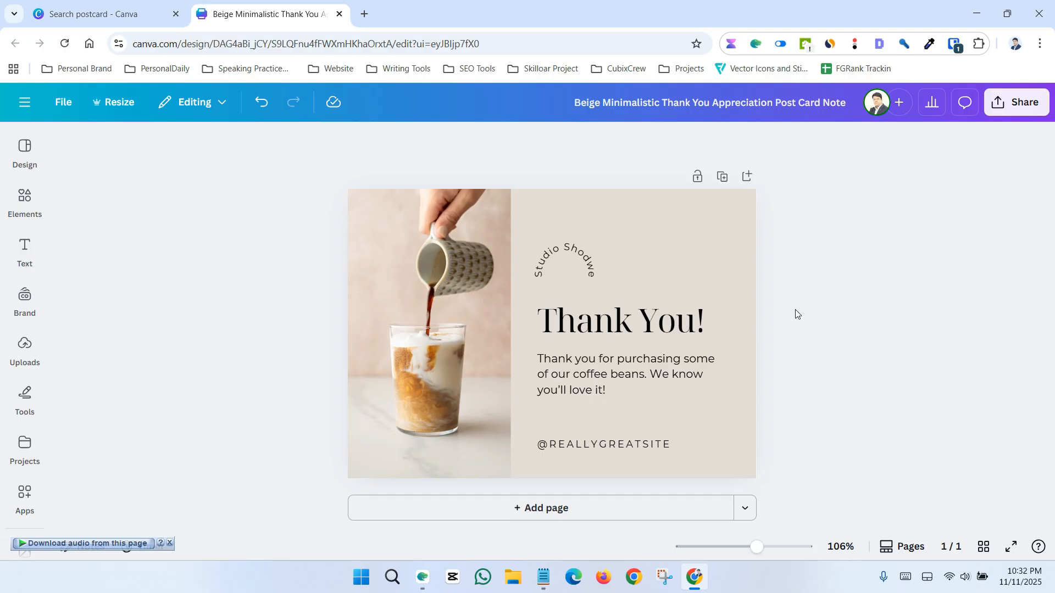
Add a blank second page and search the elements library for circle, filtered to shapes
{"action": "left_click", "coordinate": [532, 509]}
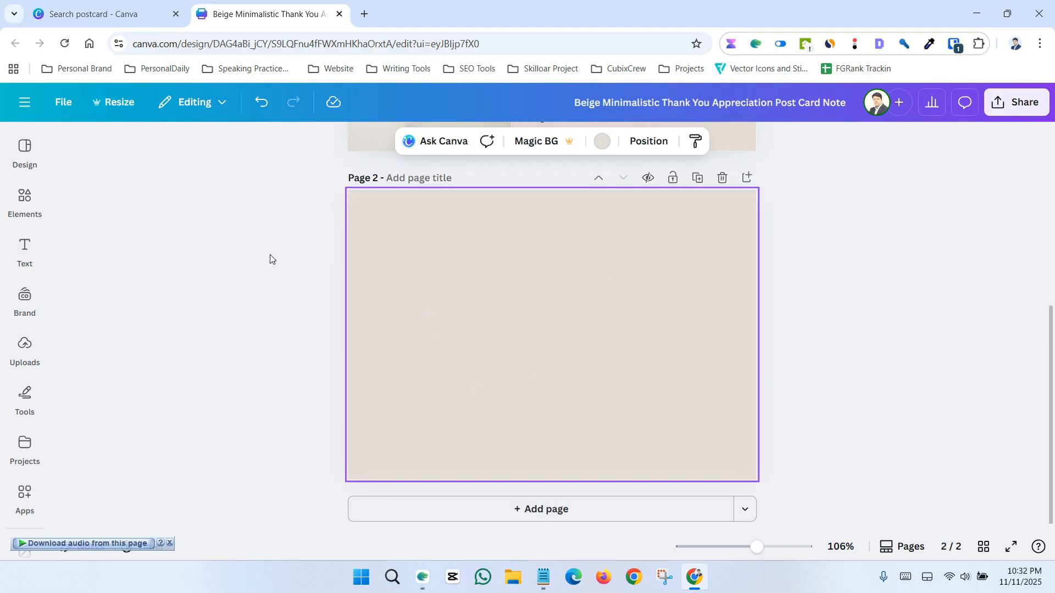
{"action": "left_click", "coordinate": [24, 199]}
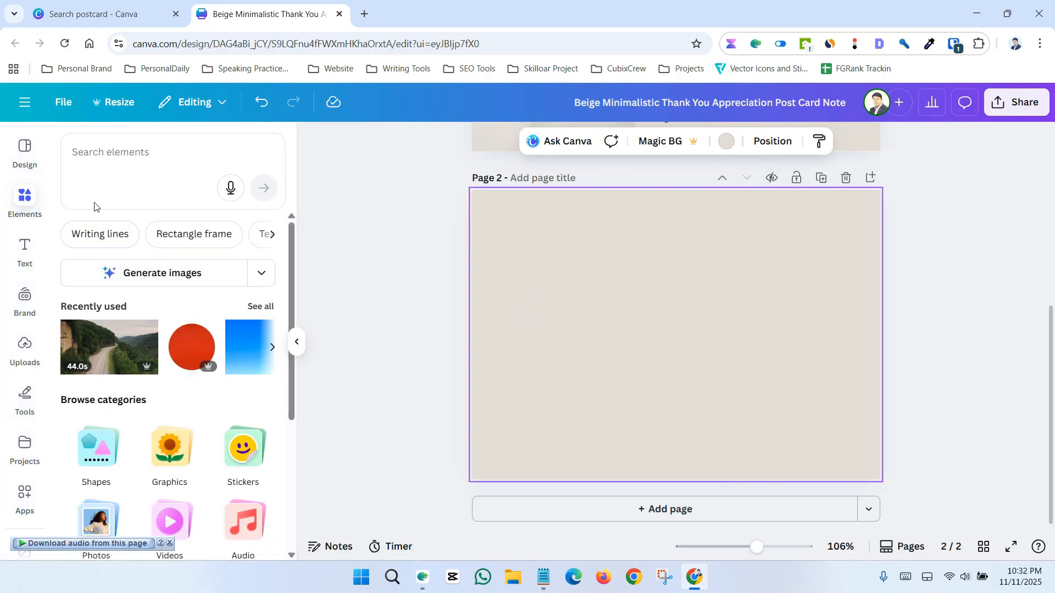
{"action": "left_click", "coordinate": [120, 154]}
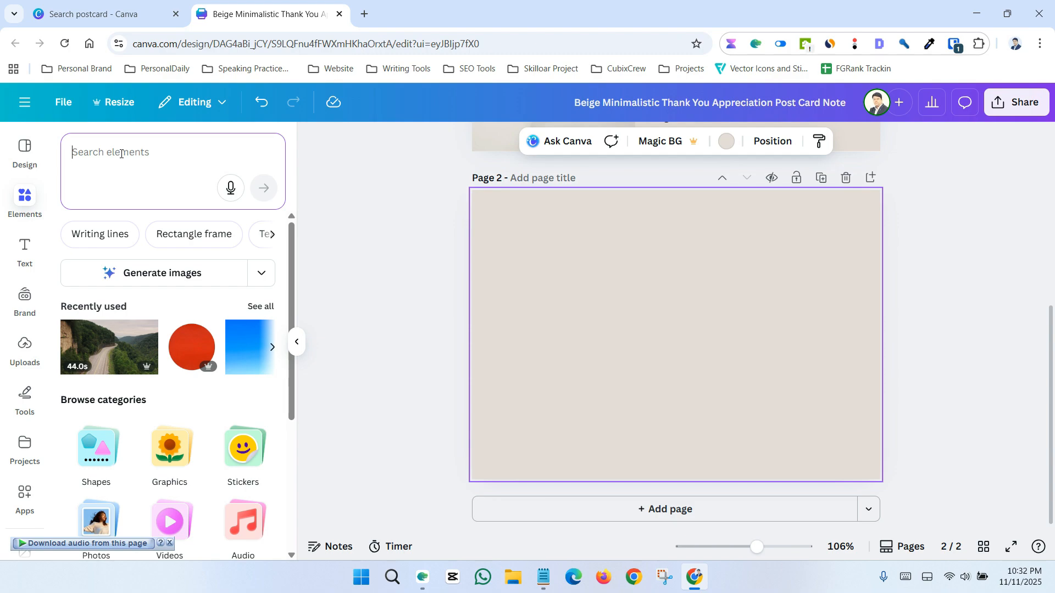
{"action": "type", "text": "circle"}
{"action": "key", "text": "Return"}
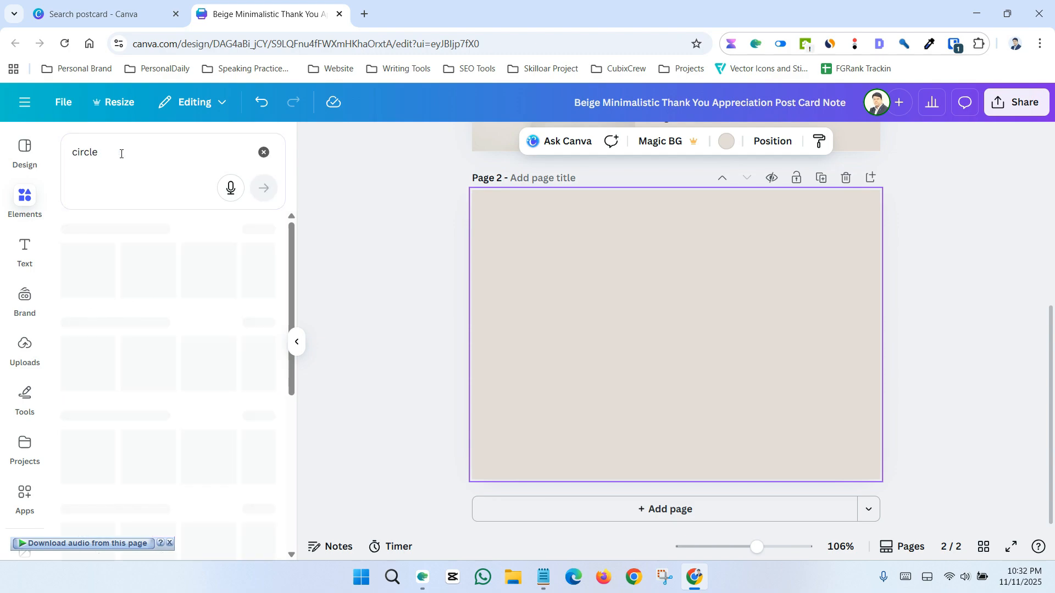
{"action": "left_click", "coordinate": [115, 228]}
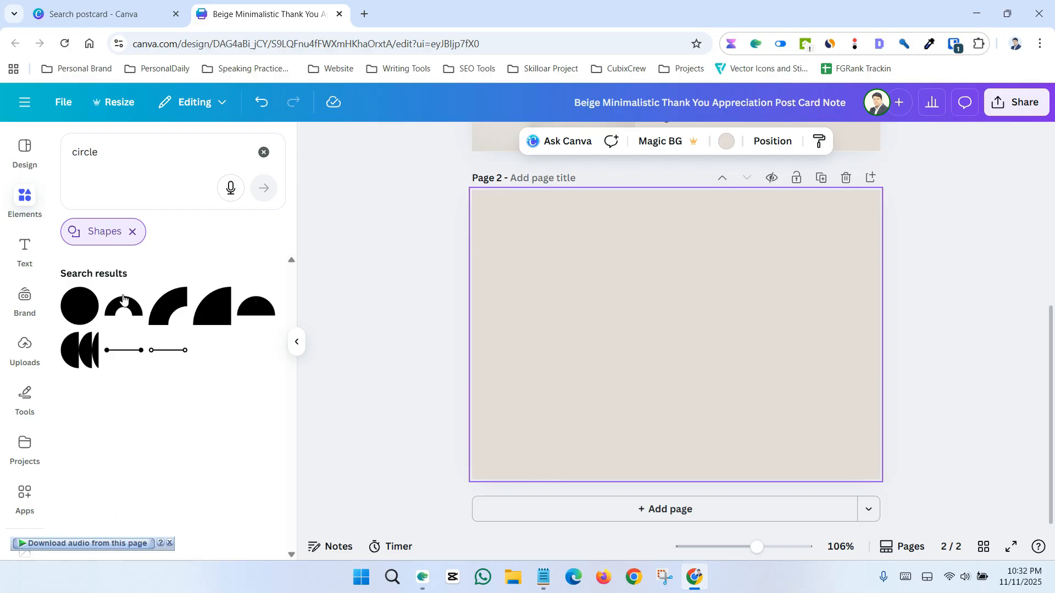
Add a circle shape to page 2, enlarge it and position it so it overflows the upper-left corner
{"action": "left_click", "coordinate": [83, 303]}
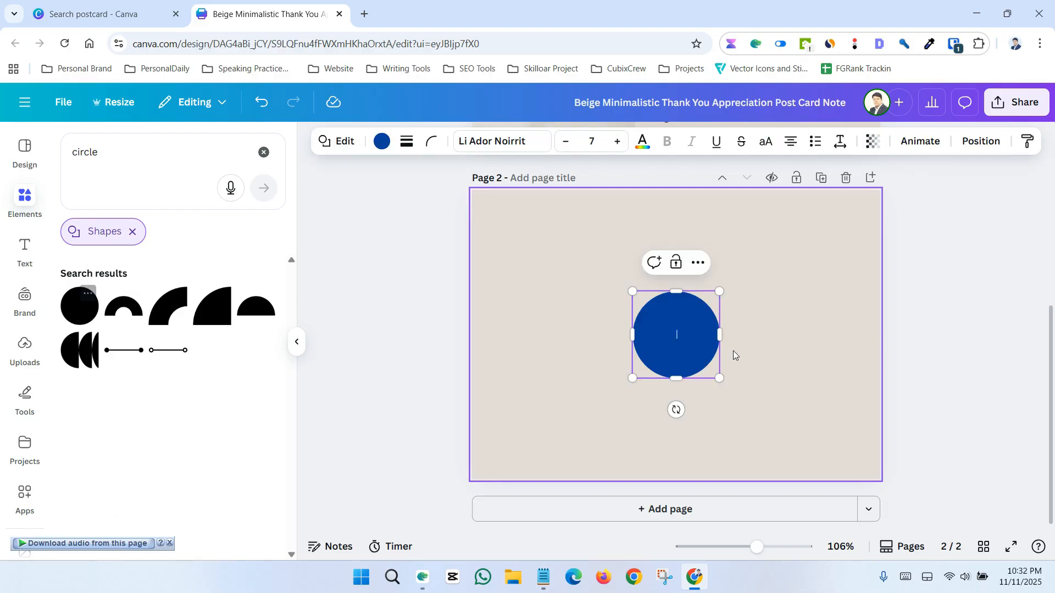
{"action": "left_click", "coordinate": [909, 354]}
{"action": "left_click_drag", "start_coordinate": [690, 332], "coordinate": [478, 461]}
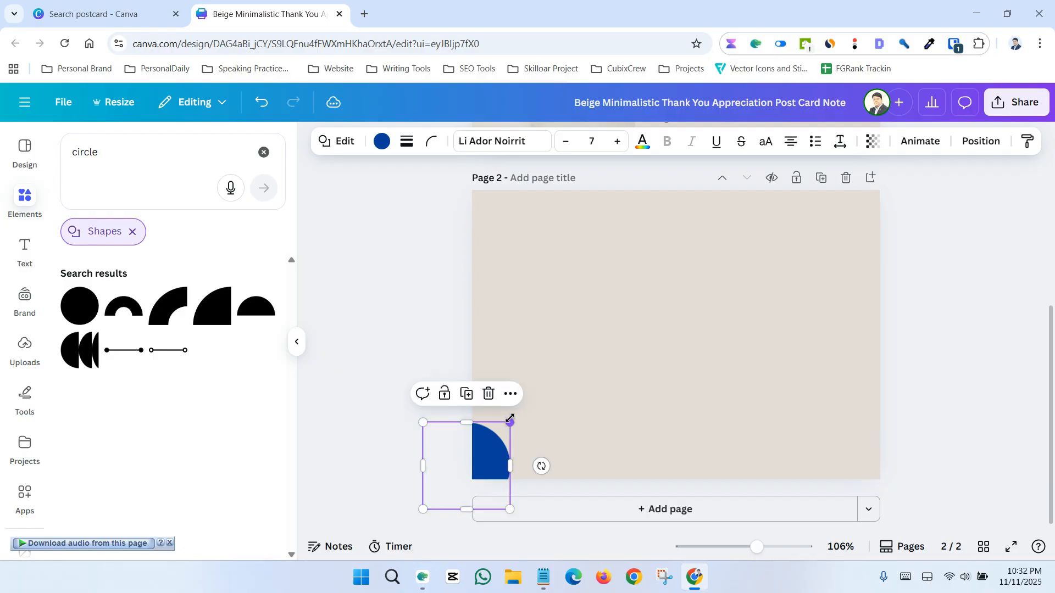
{"action": "left_click_drag", "start_coordinate": [509, 422], "coordinate": [782, 312]}
{"action": "left_click_drag", "start_coordinate": [642, 415], "coordinate": [648, 309]}
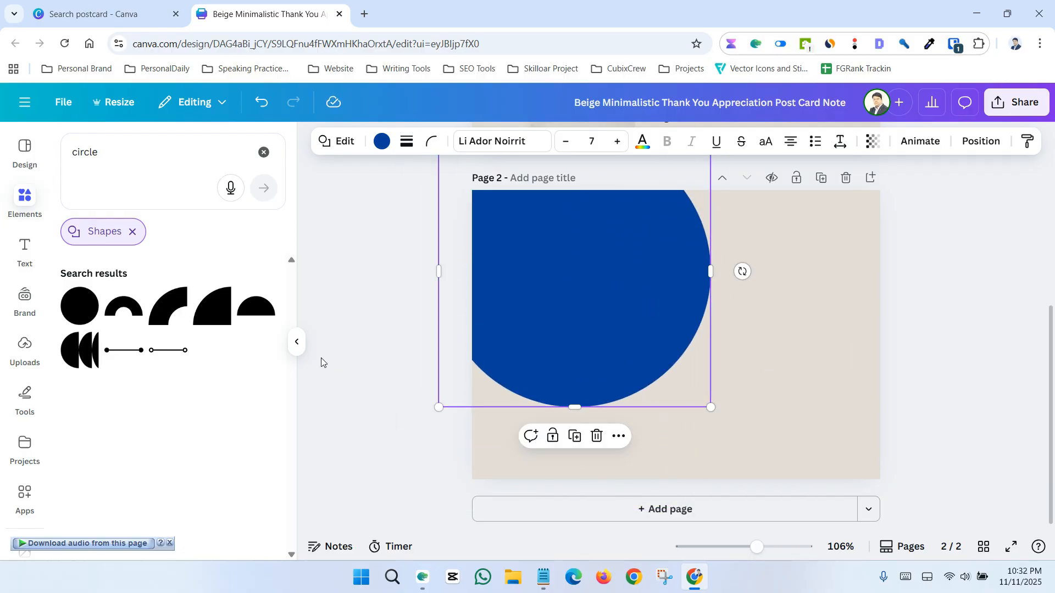
Search the elements library for shape and browse through the shape results
{"action": "left_click", "coordinate": [62, 159]}
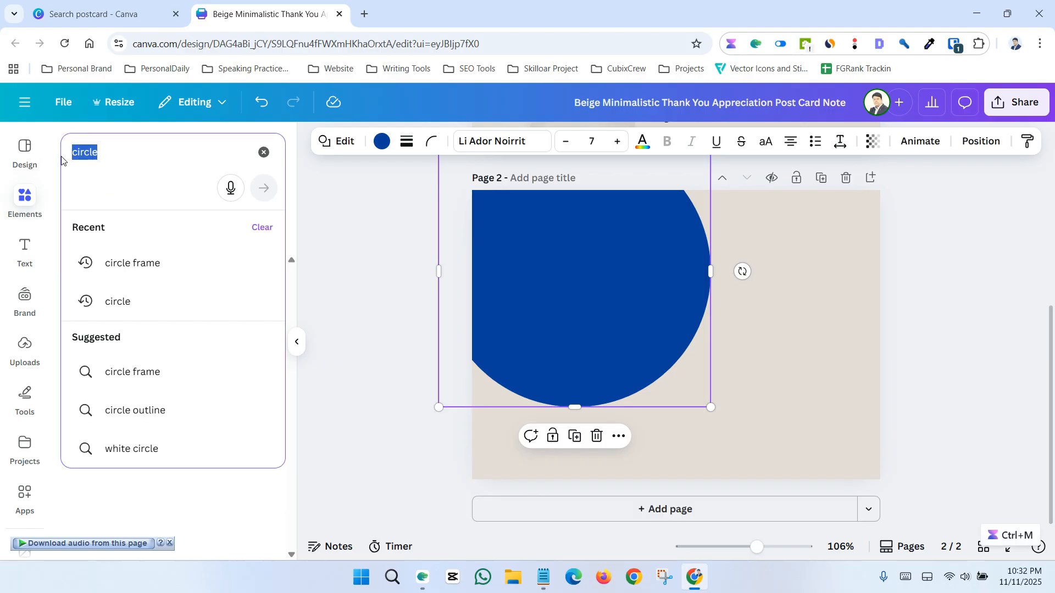
{"action": "type", "text": "shape"}
{"action": "key", "text": "Return"}
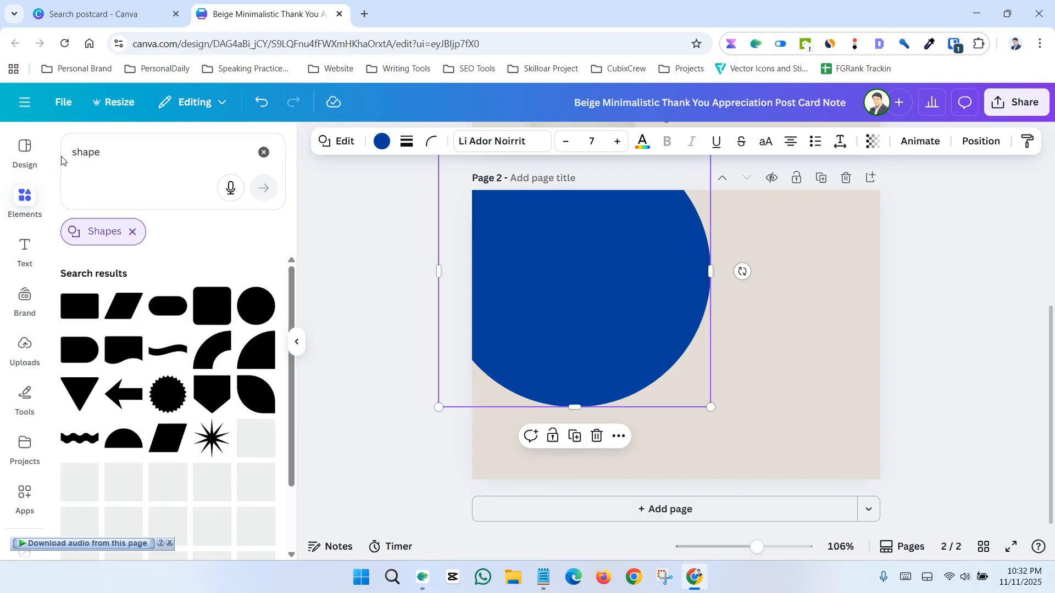
{"action": "scroll", "coordinate": [121, 385], "scroll_direction": "down", "scroll_amount": 4}
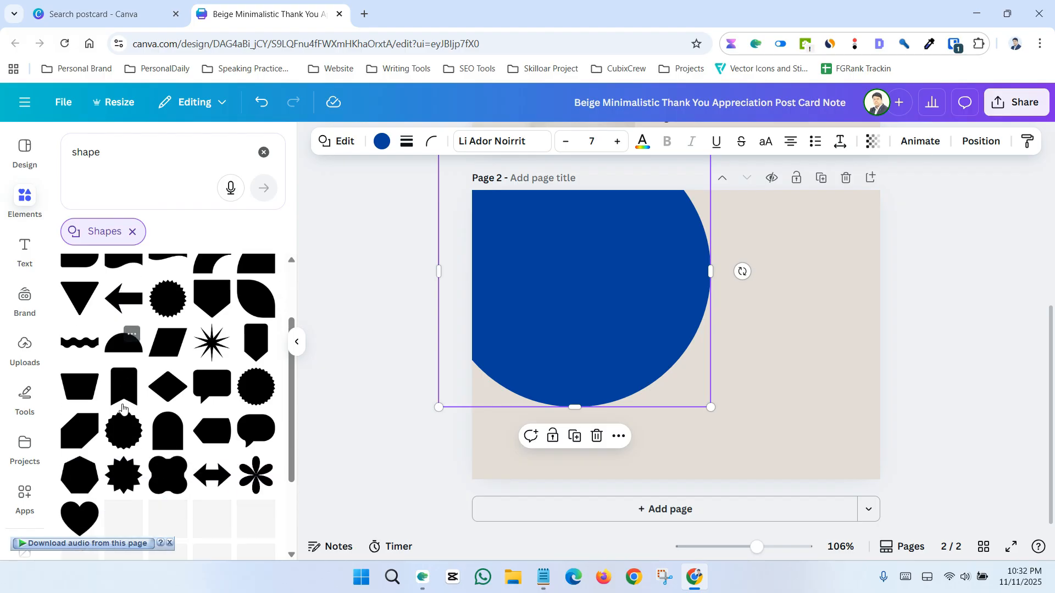
{"action": "scroll", "coordinate": [138, 465], "scroll_direction": "down", "scroll_amount": 5}
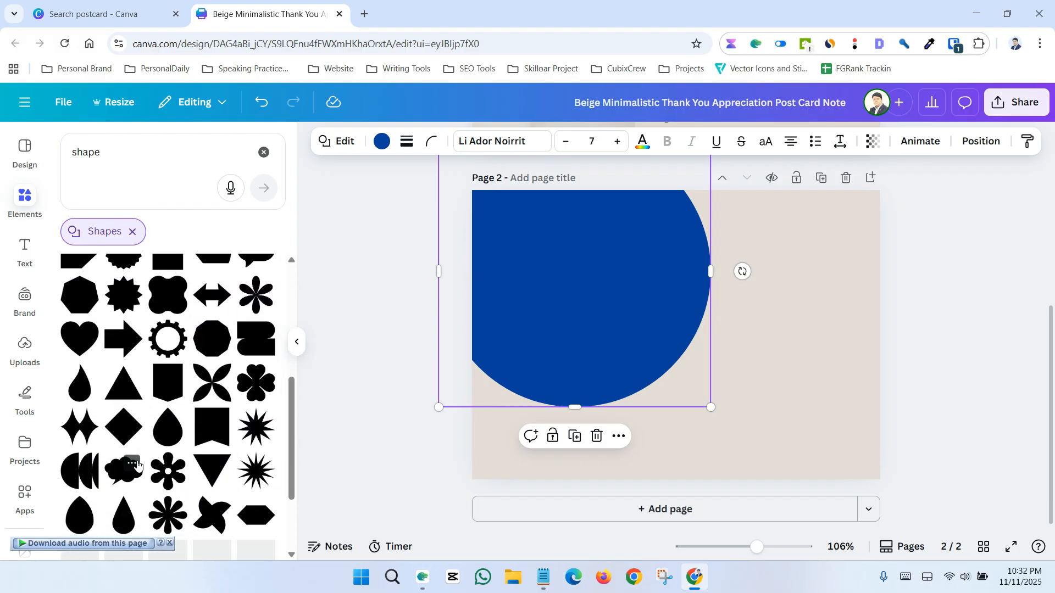
{"action": "scroll", "coordinate": [137, 464], "scroll_direction": "down", "scroll_amount": 2}
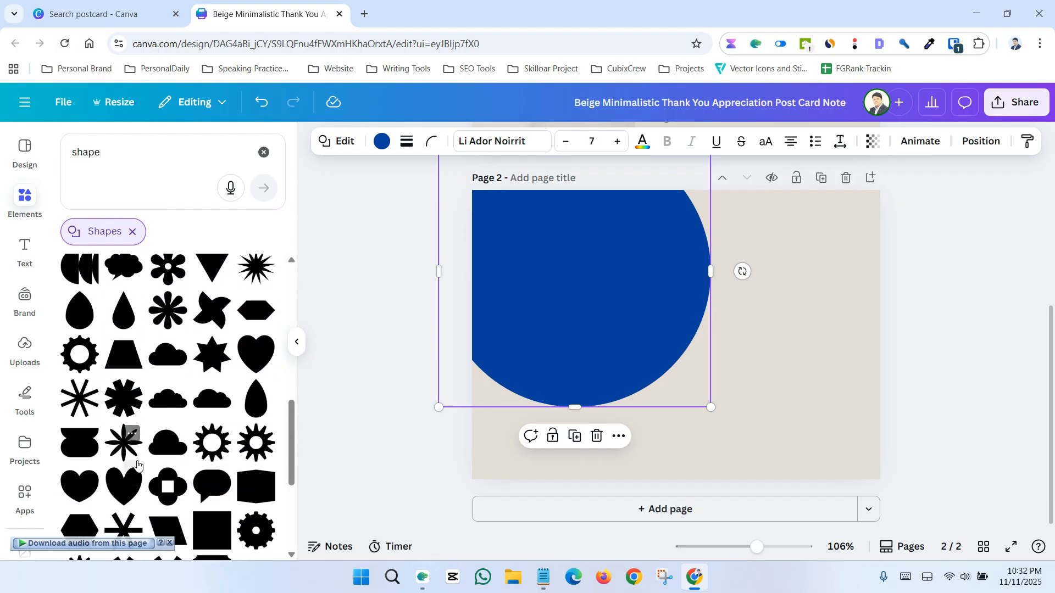
{"action": "scroll", "coordinate": [182, 410], "scroll_direction": "up", "scroll_amount": 1}
Add a teardrop shape, rotate and enlarge it, and place it overflowing the page's lower-right corner
{"action": "left_click", "coordinate": [80, 379]}
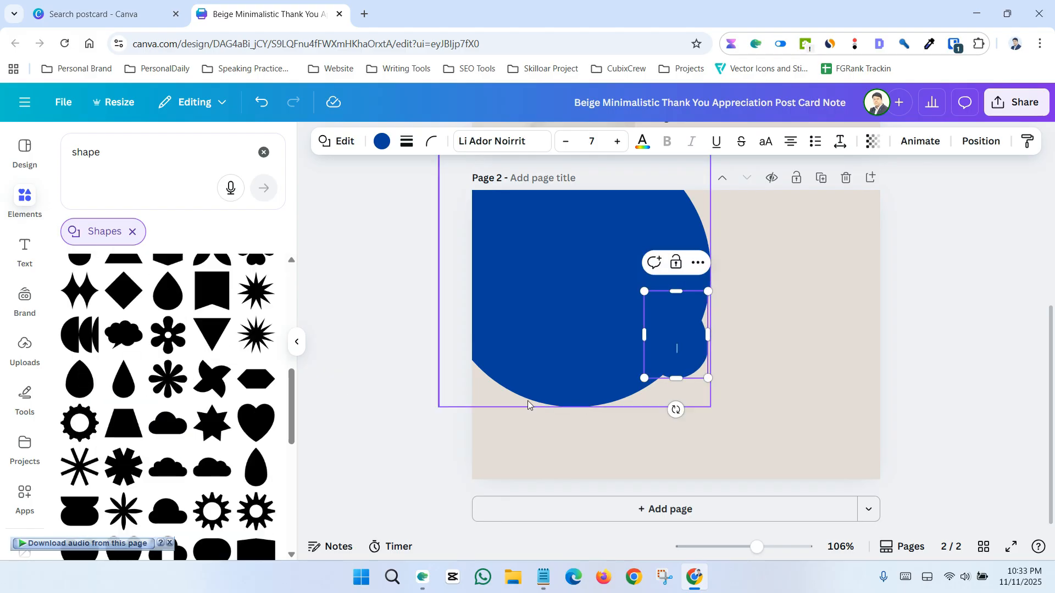
{"action": "left_click_drag", "start_coordinate": [665, 360], "coordinate": [781, 410]}
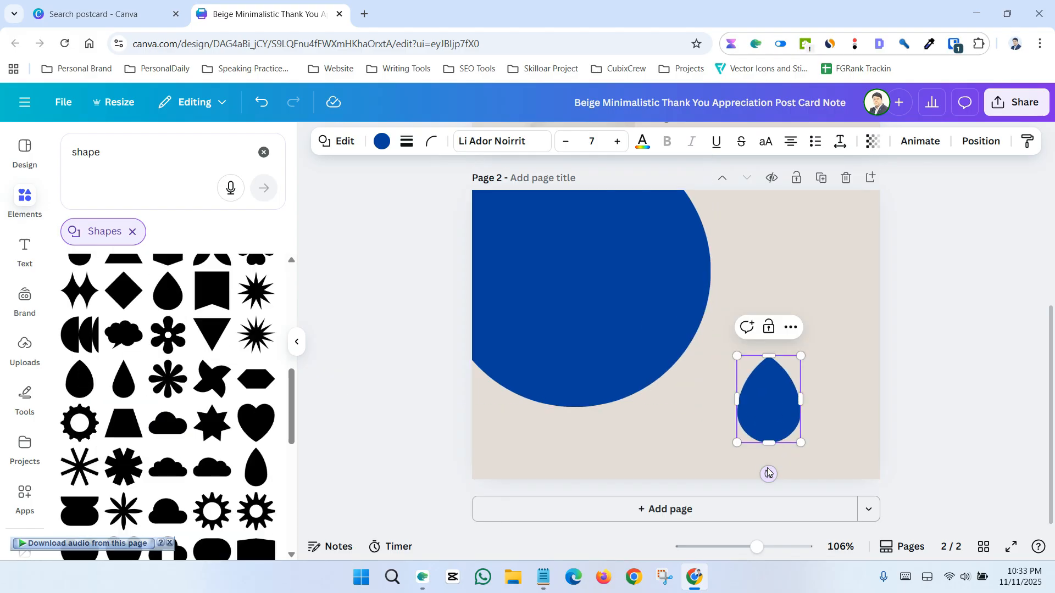
{"action": "left_click_drag", "start_coordinate": [767, 473], "coordinate": [675, 448]}
{"action": "left_click_drag", "start_coordinate": [688, 323], "coordinate": [696, 320]}
{"action": "left_click_drag", "start_coordinate": [823, 413], "coordinate": [1032, 457]}
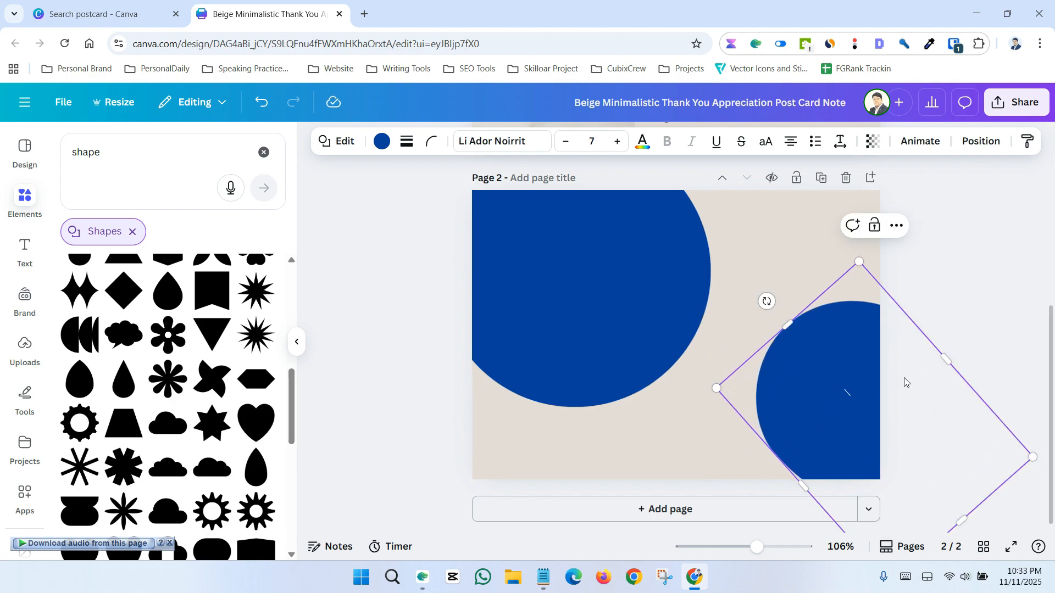
{"action": "left_click_drag", "start_coordinate": [840, 383], "coordinate": [800, 485]}
{"action": "left_click", "coordinate": [908, 389]}
Set page 2's background colour to the Grey brown photo colour
{"action": "scroll", "coordinate": [905, 387], "scroll_direction": "up", "scroll_amount": 2}
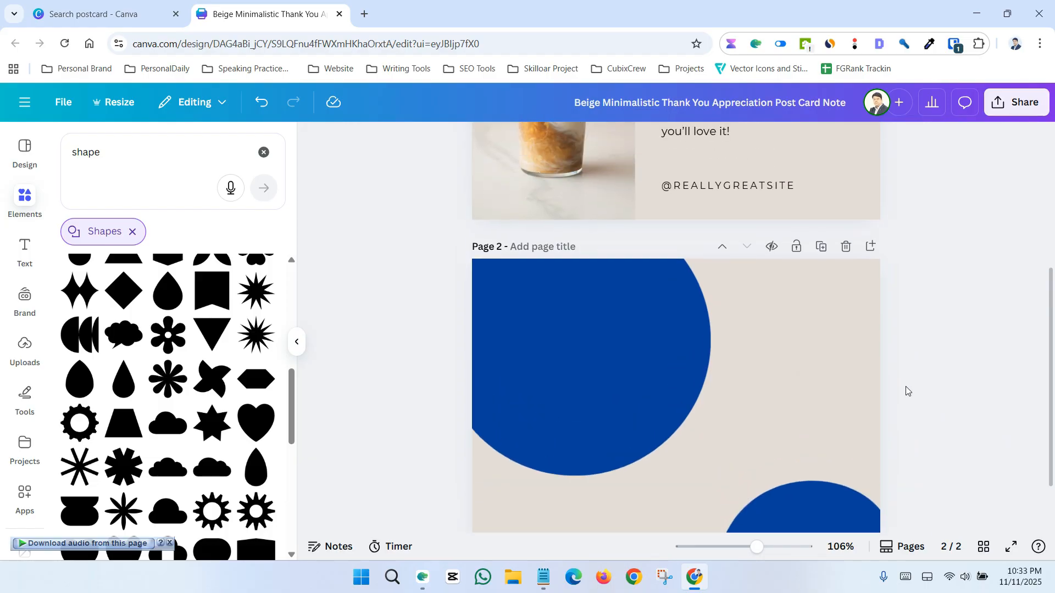
{"action": "left_click", "coordinate": [788, 329]}
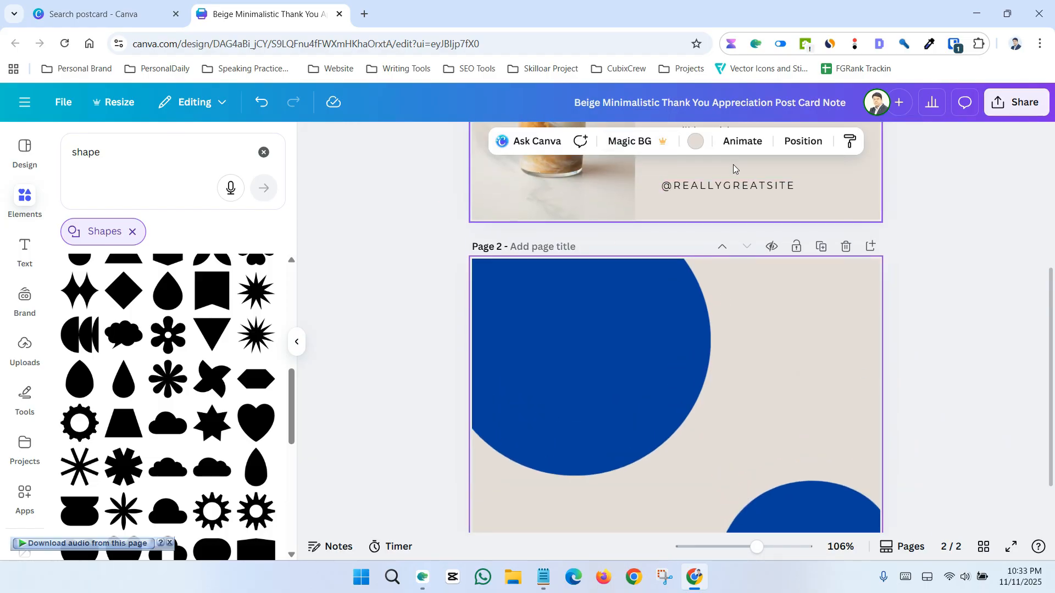
{"action": "left_click", "coordinate": [694, 142]}
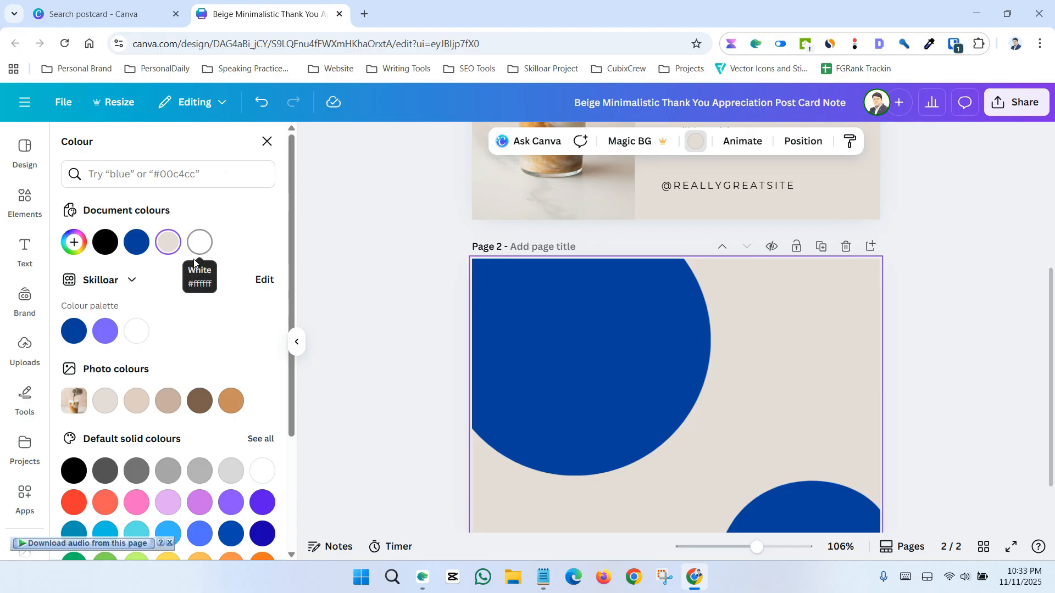
{"action": "left_click", "coordinate": [197, 409]}
Choose a custom background colour #FFB628 for page 2 with the colour picker
{"action": "scroll", "coordinate": [99, 330], "scroll_direction": "down", "scroll_amount": 2}
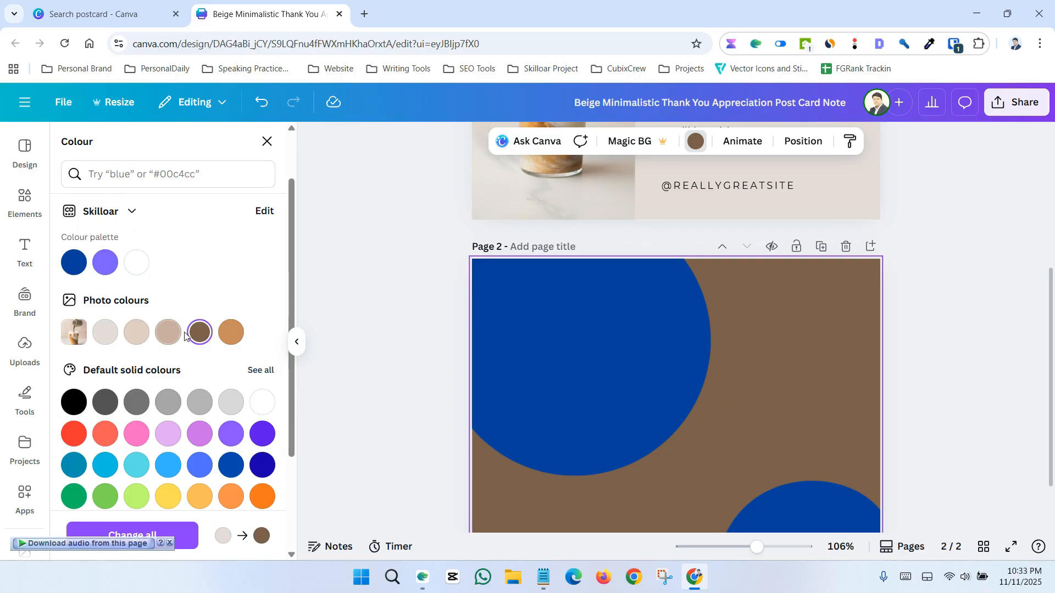
{"action": "scroll", "coordinate": [126, 307], "scroll_direction": "up", "scroll_amount": 2}
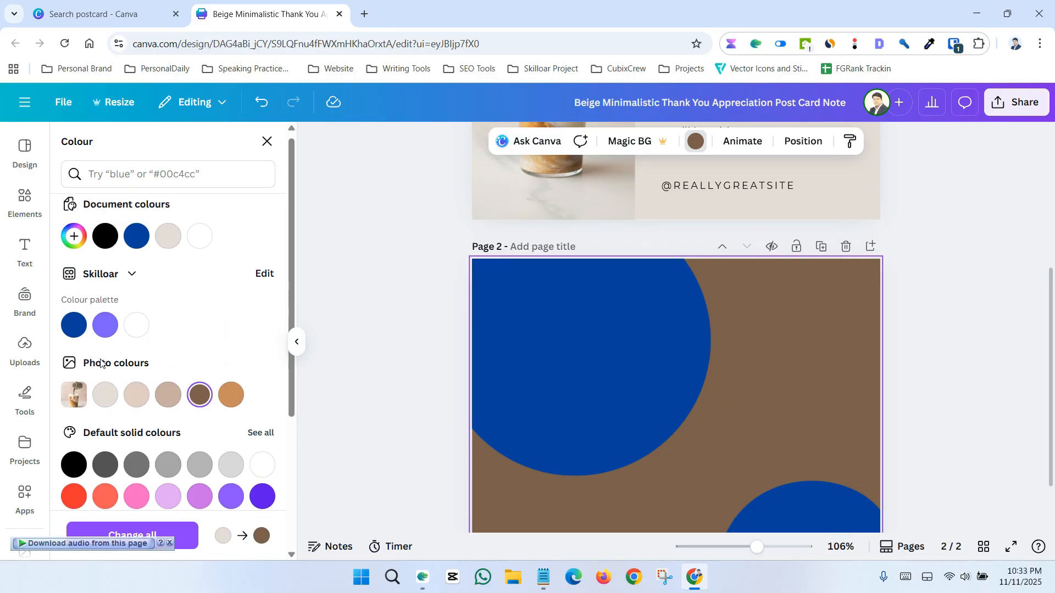
{"action": "left_click", "coordinate": [77, 254]}
{"action": "left_click_drag", "start_coordinate": [153, 345], "coordinate": [231, 308]}
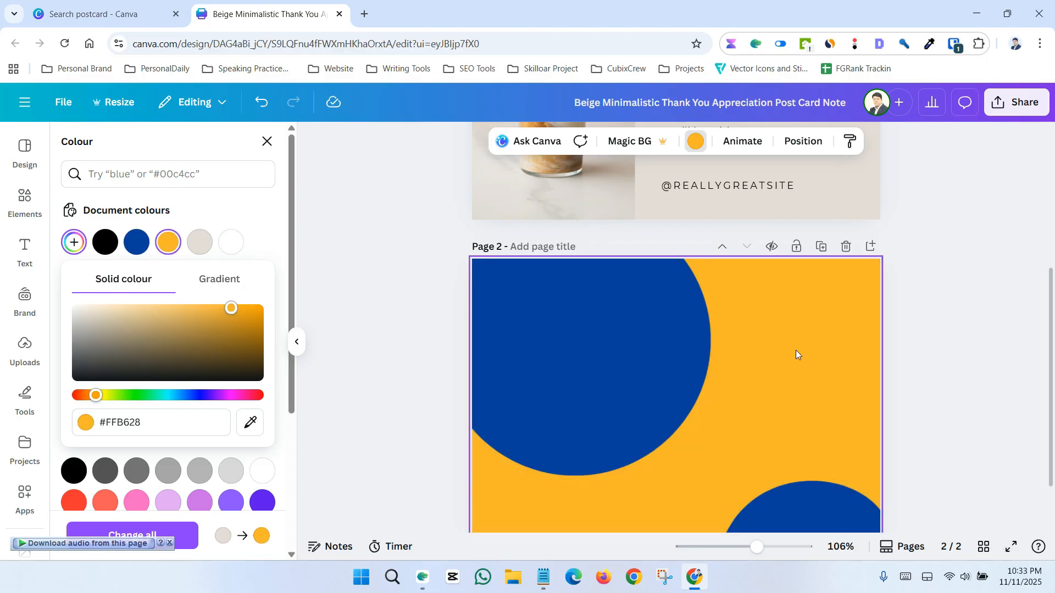
{"action": "left_click", "coordinate": [915, 384]}
Search the elements library for frame and show all Frames results
{"action": "scroll", "coordinate": [904, 388], "scroll_direction": "down", "scroll_amount": 1}
{"action": "scroll", "coordinate": [904, 388], "scroll_direction": "up", "scroll_amount": 2}
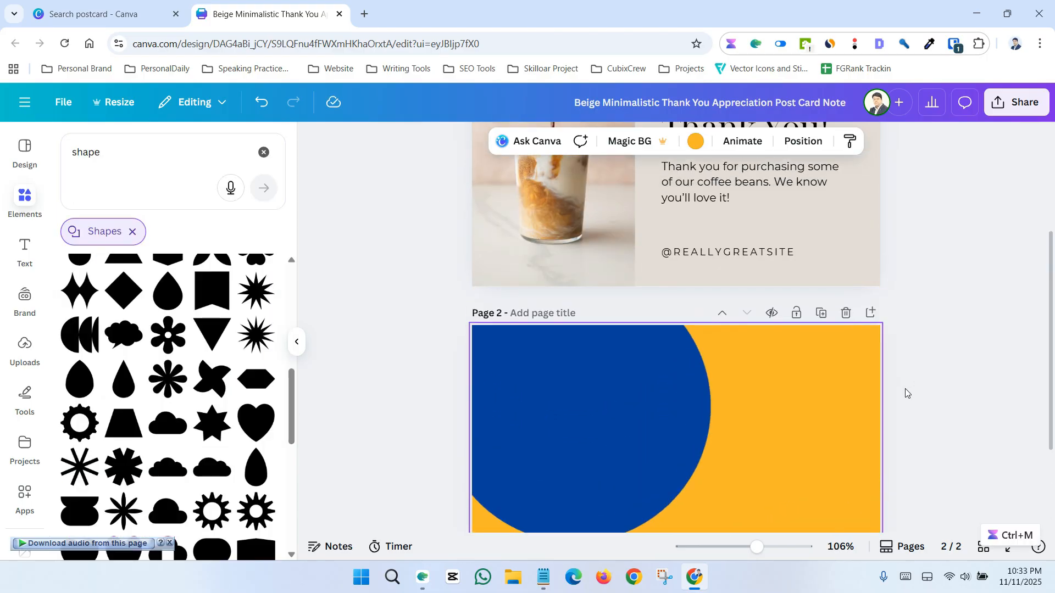
{"action": "scroll", "coordinate": [905, 392], "scroll_direction": "down", "scroll_amount": 2}
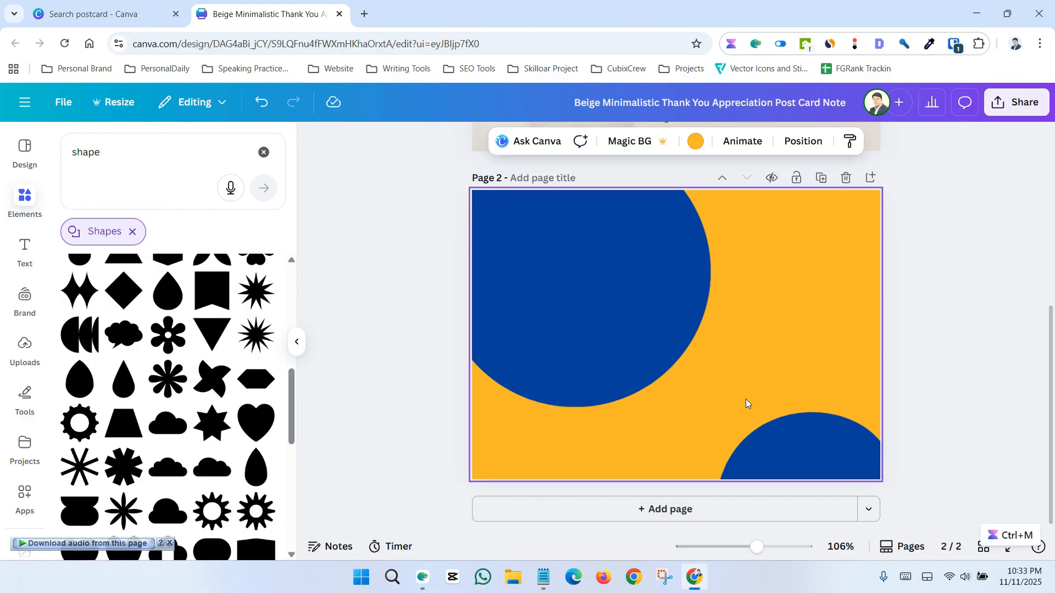
{"action": "scroll", "coordinate": [559, 351], "scroll_direction": "up", "scroll_amount": 3}
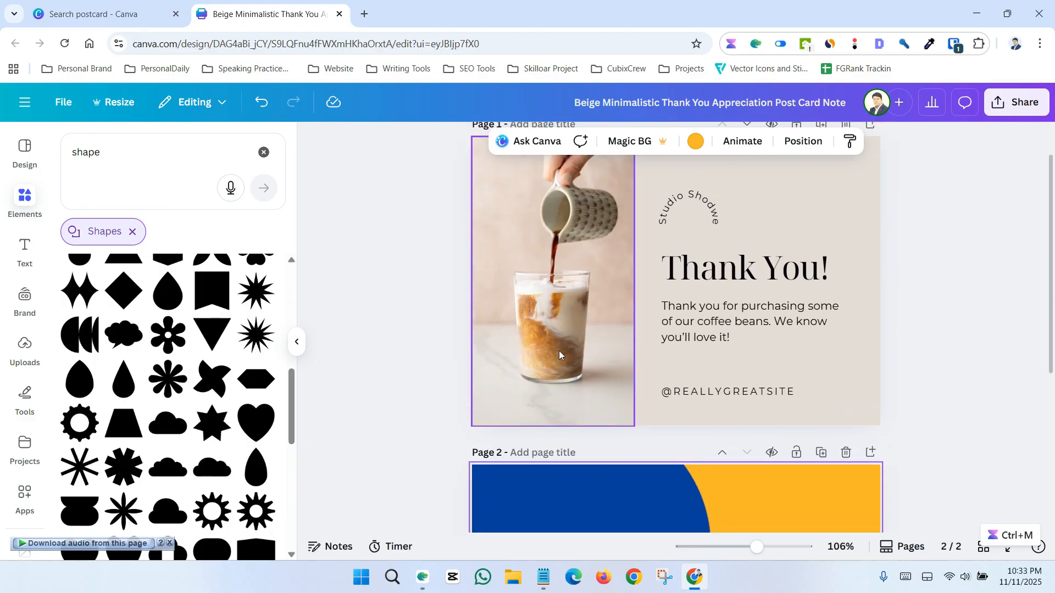
{"action": "scroll", "coordinate": [558, 350], "scroll_direction": "down", "scroll_amount": 5}
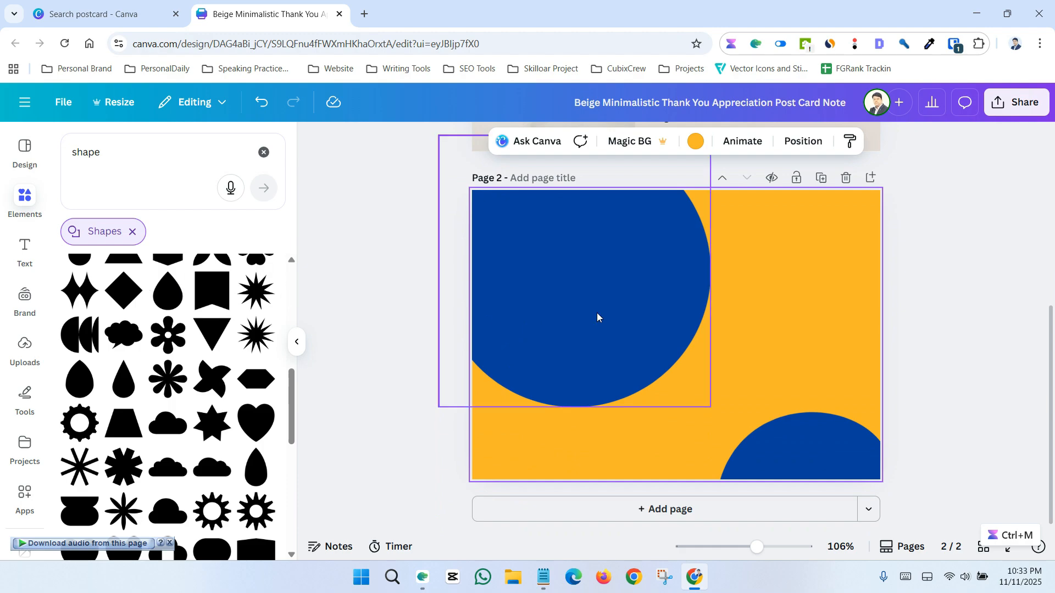
{"action": "left_click", "coordinate": [22, 203]}
{"action": "left_click_drag", "start_coordinate": [101, 158], "coordinate": [50, 160]}
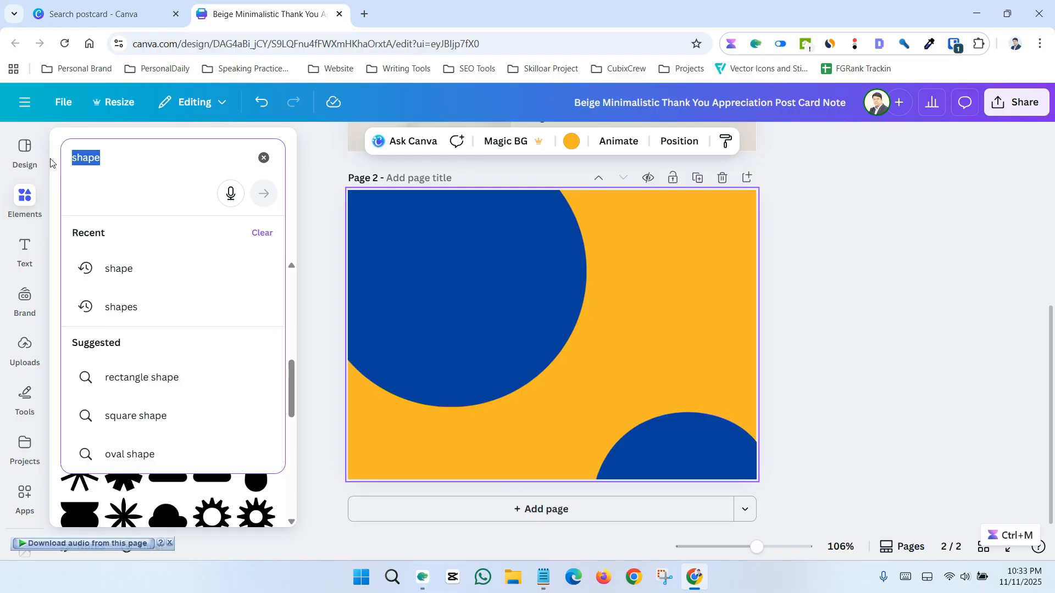
{"action": "type", "text": "frame"}
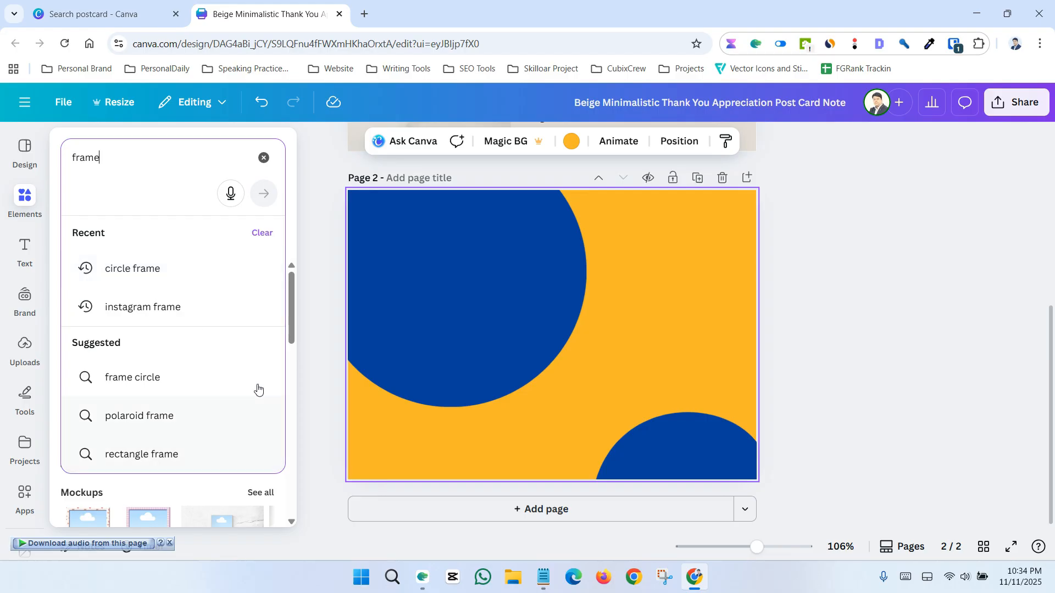
{"action": "left_click", "coordinate": [292, 321]}
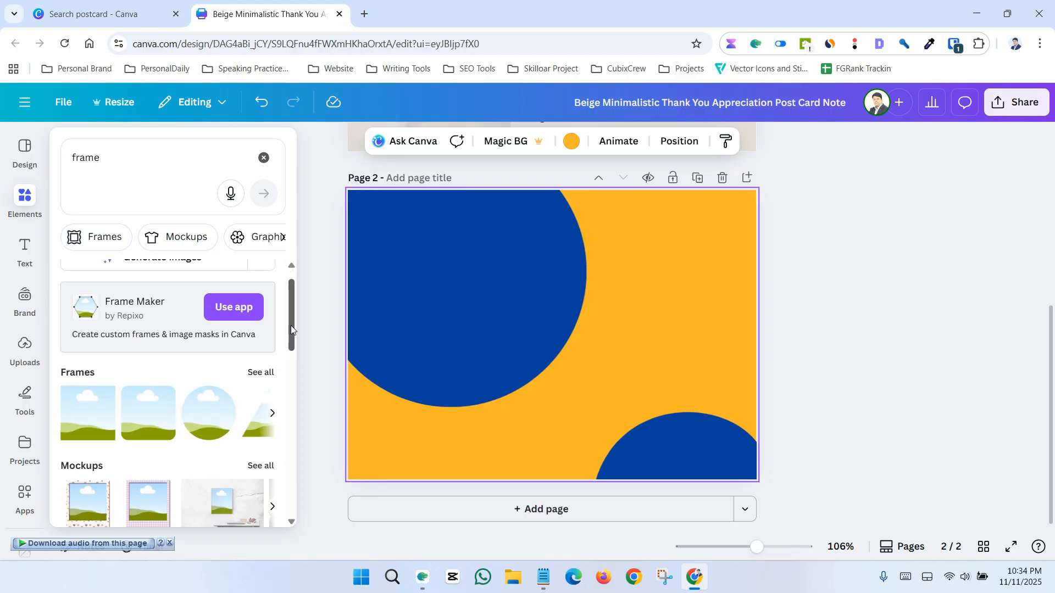
{"action": "left_click", "coordinate": [260, 364]}
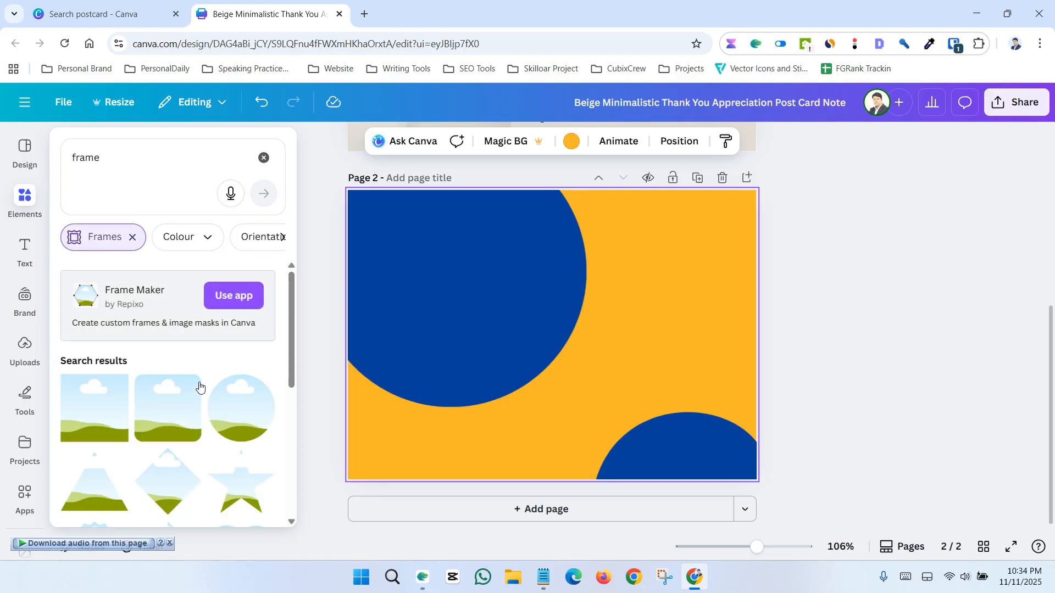
Scroll through the frame results to compare the available frames
{"action": "scroll", "coordinate": [197, 401], "scroll_direction": "down", "scroll_amount": 3}
{"action": "scroll", "coordinate": [195, 408], "scroll_direction": "up", "scroll_amount": 3}
{"action": "scroll", "coordinate": [188, 411], "scroll_direction": "down", "scroll_amount": 3}
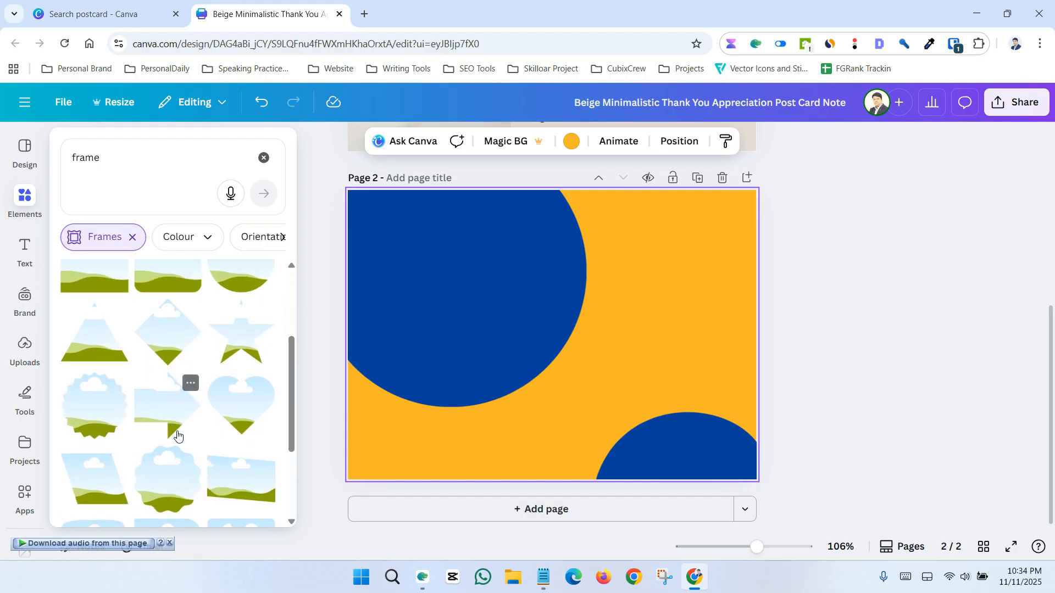
{"action": "scroll", "coordinate": [186, 384], "scroll_direction": "up", "scroll_amount": 3}
{"action": "scroll", "coordinate": [202, 330], "scroll_direction": "down", "scroll_amount": 3}
{"action": "scroll", "coordinate": [204, 333], "scroll_direction": "down", "scroll_amount": 3}
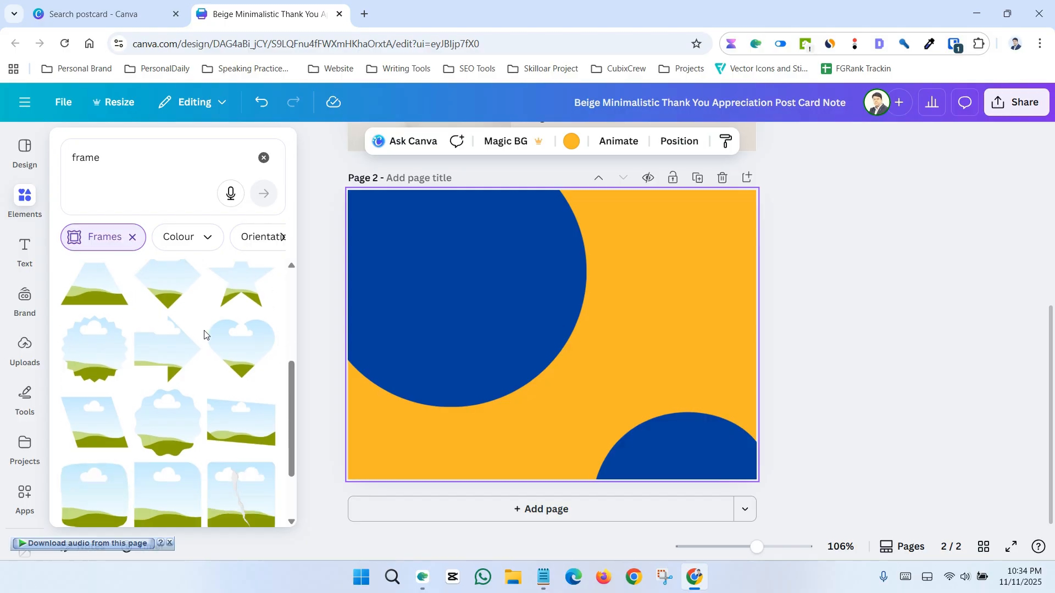
{"action": "scroll", "coordinate": [203, 332], "scroll_direction": "down", "scroll_amount": 5}
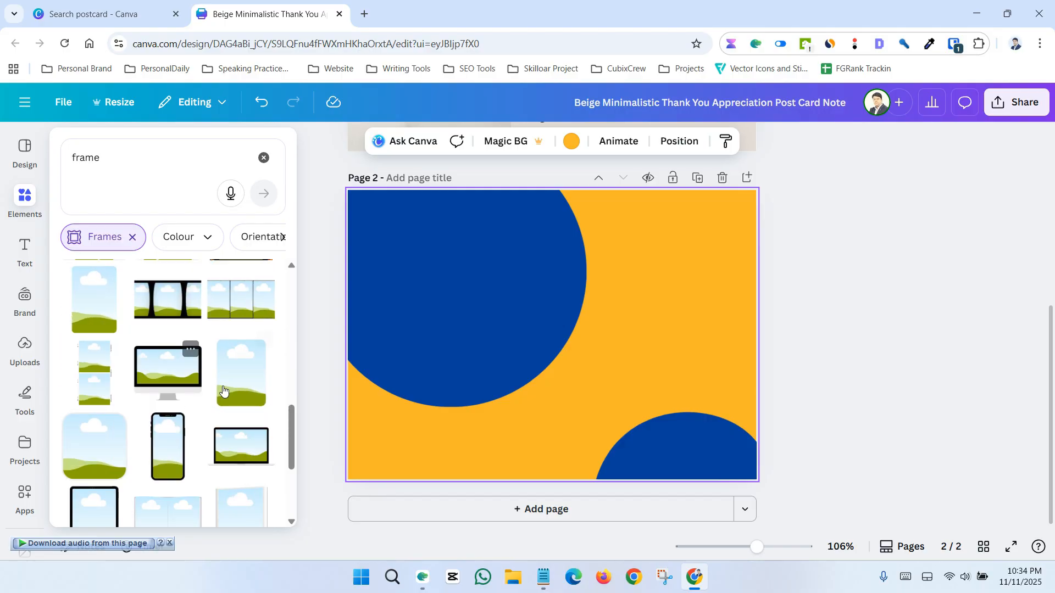
Add a rounded-rectangle frame and place it in page 2's upper-right area, enlarging it slightly
{"action": "left_click", "coordinate": [235, 382]}
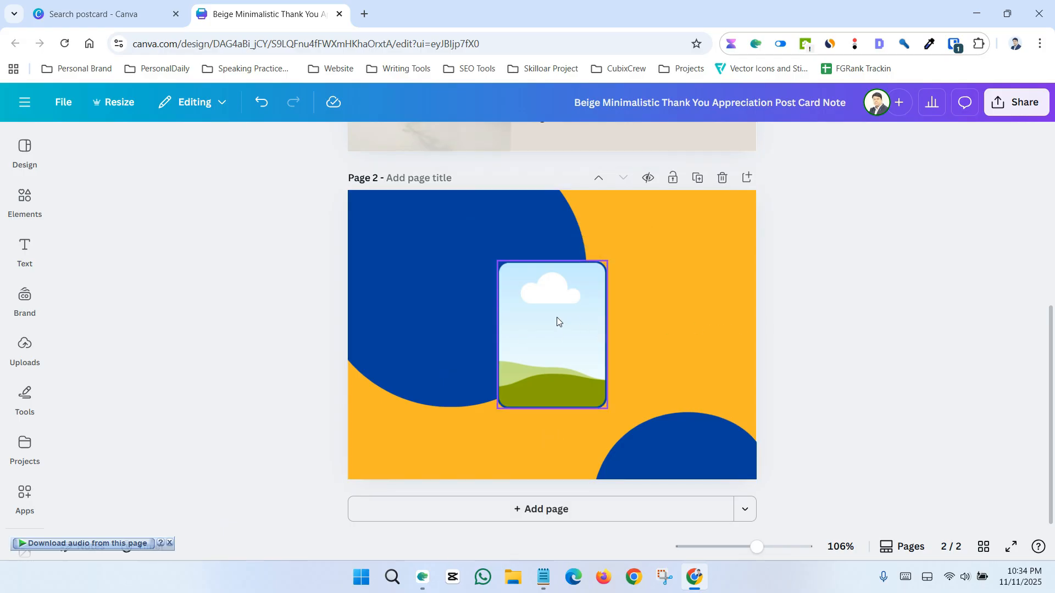
{"action": "left_click_drag", "start_coordinate": [555, 321], "coordinate": [677, 262]}
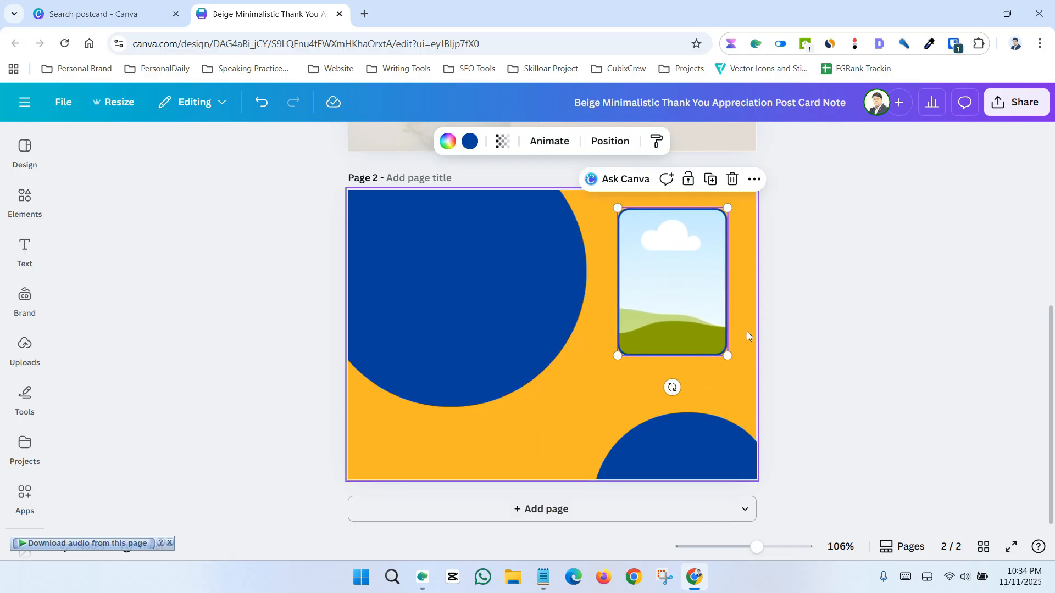
{"action": "left_click_drag", "start_coordinate": [728, 358], "coordinate": [740, 364]}
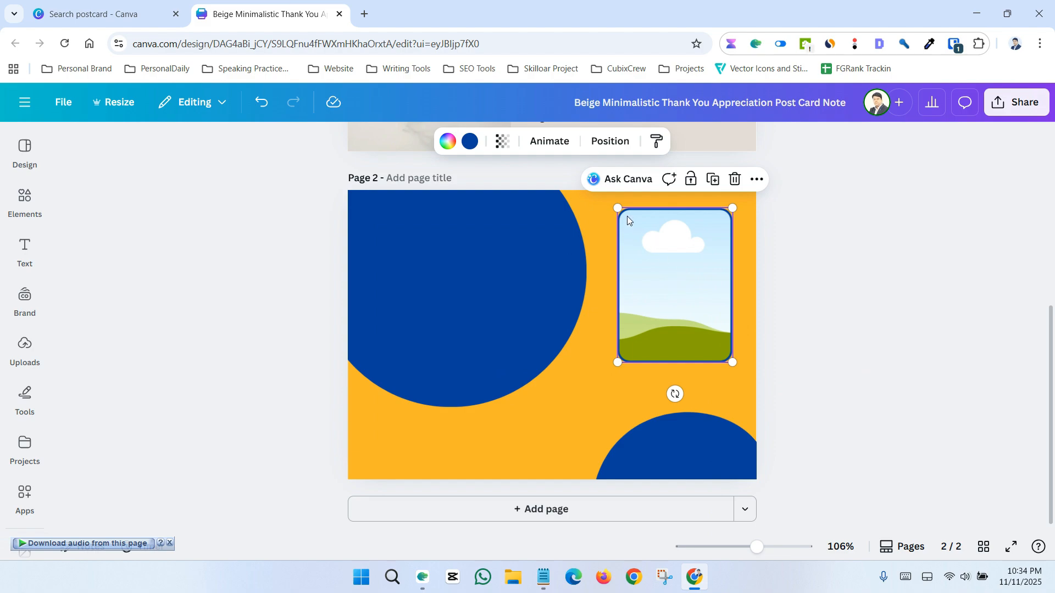
{"action": "left_click_drag", "start_coordinate": [620, 210], "coordinate": [615, 205]}
{"action": "left_click_drag", "start_coordinate": [653, 256], "coordinate": [656, 257]}
{"action": "left_click", "coordinate": [760, 313]}
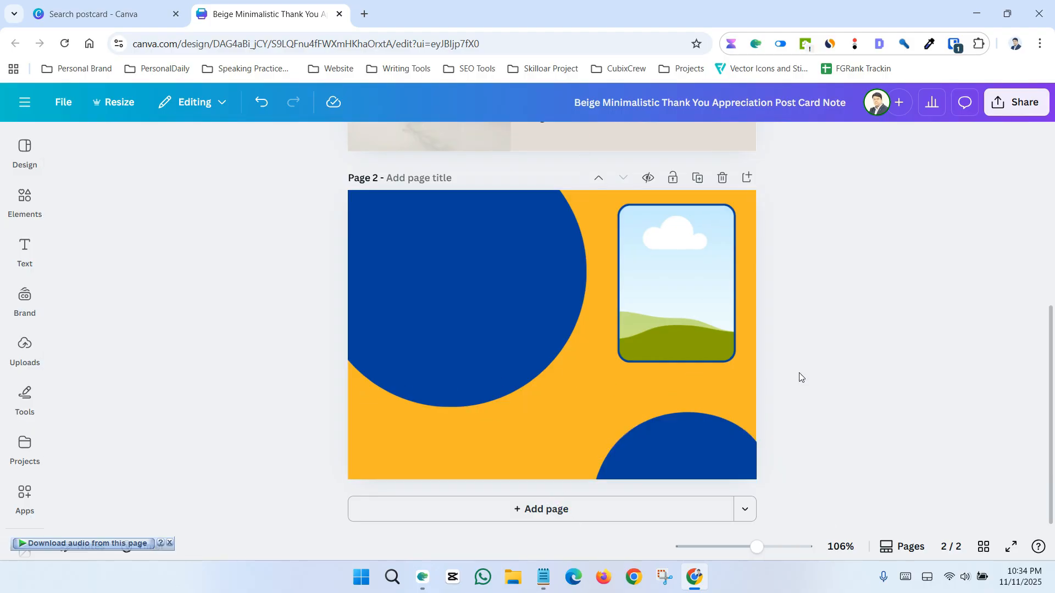
Reopen the elements library and remove the Frames filter from the search
{"action": "scroll", "coordinate": [798, 377], "scroll_direction": "up", "scroll_amount": 2}
{"action": "scroll", "coordinate": [798, 377], "scroll_direction": "up", "scroll_amount": 3}
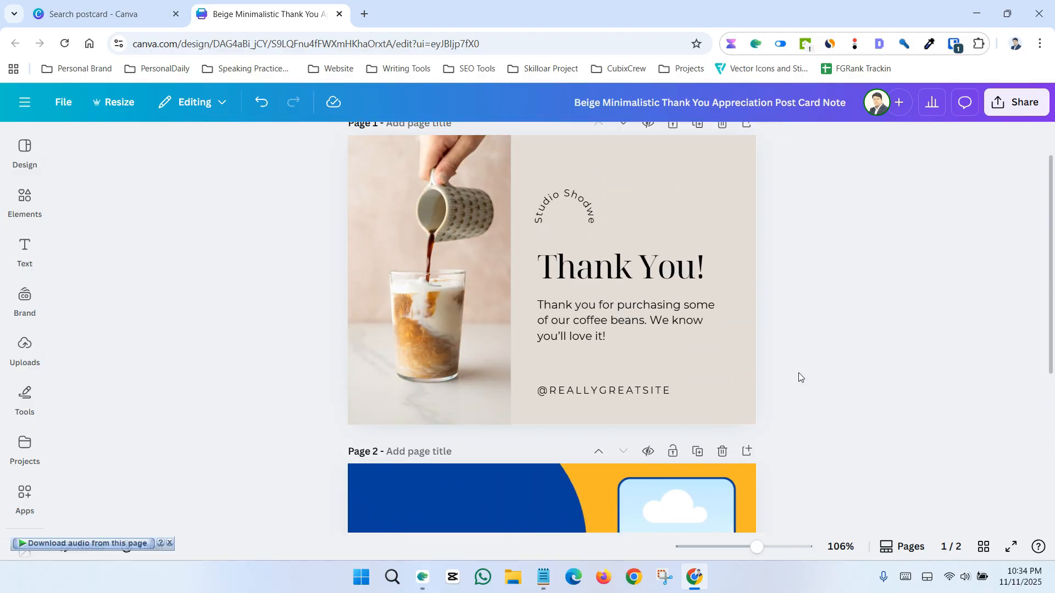
{"action": "scroll", "coordinate": [799, 377], "scroll_direction": "down", "scroll_amount": 4}
{"action": "left_click", "coordinate": [45, 193]}
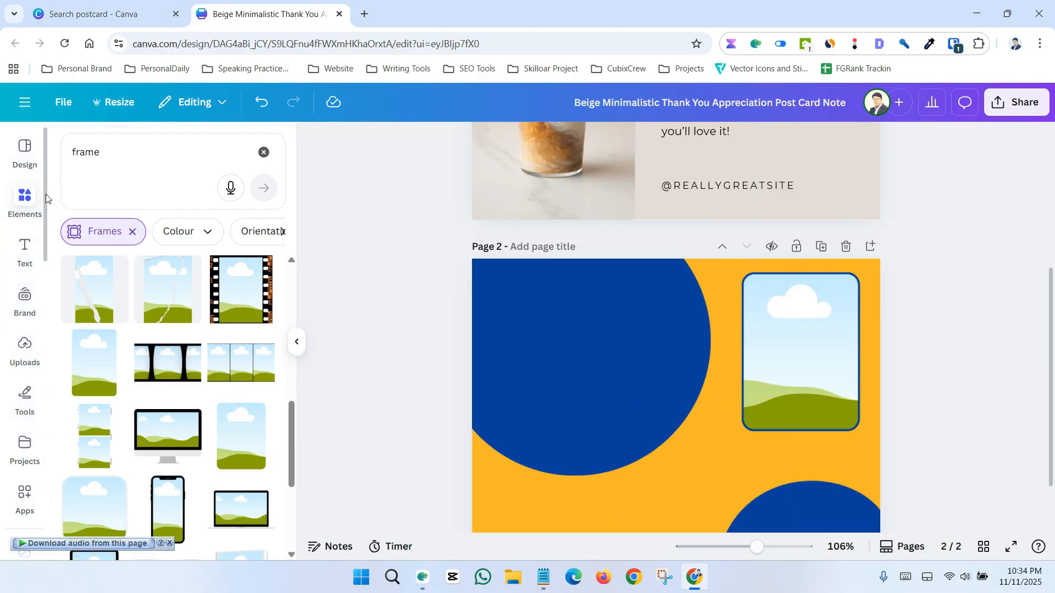
{"action": "left_click", "coordinate": [132, 231]}
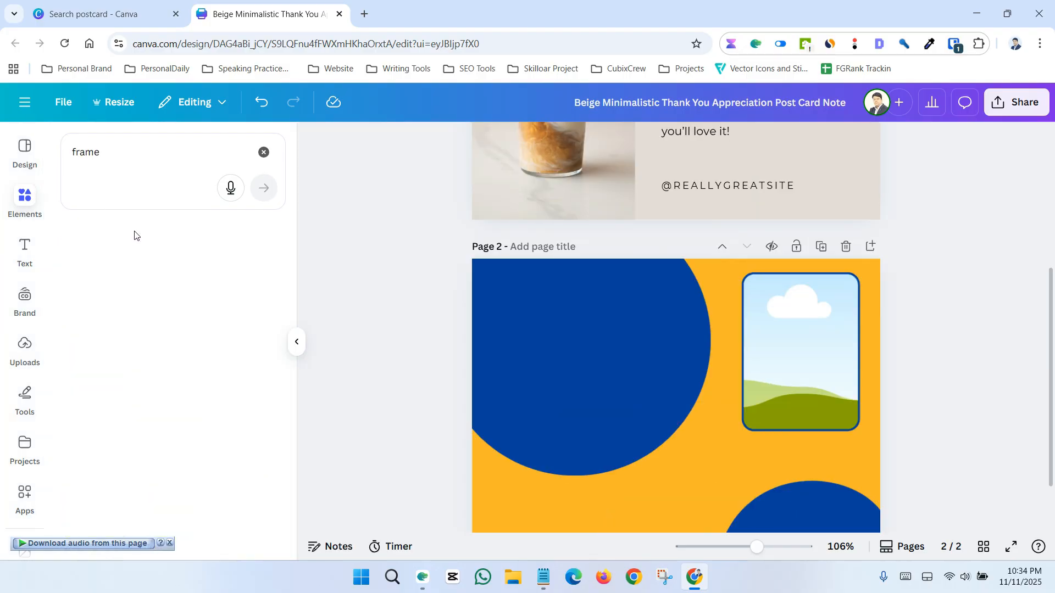
Search the elements library for coffee and filter the results to photos
{"action": "left_click", "coordinate": [113, 162]}
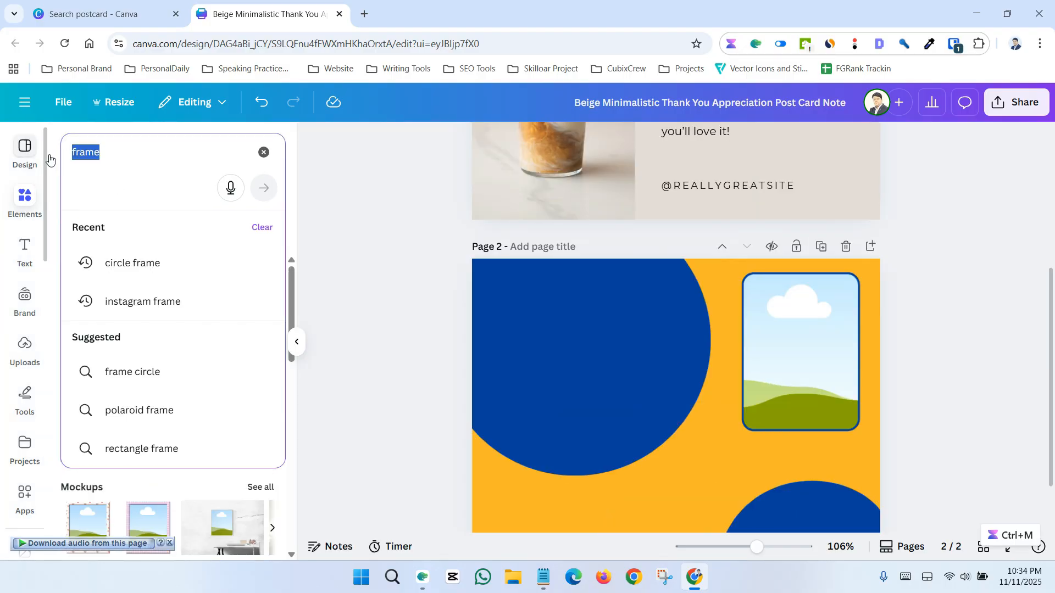
{"action": "type", "text": "coffee"}
{"action": "key", "text": "Return"}
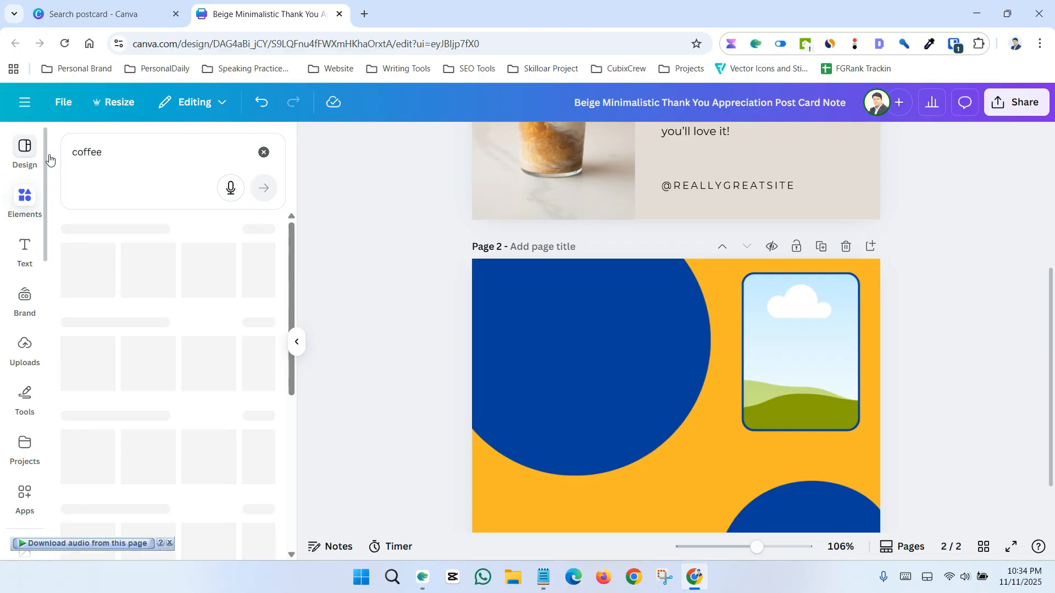
{"action": "left_click", "coordinate": [167, 231]}
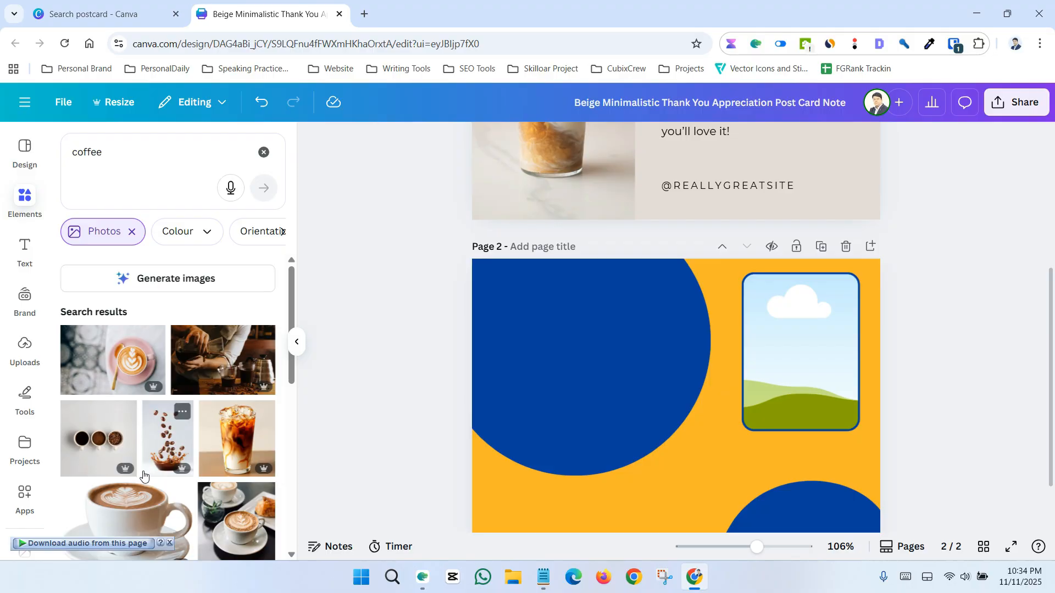
Drop the latte-art coffee photo into the rounded frame on page 2
{"action": "left_click_drag", "start_coordinate": [100, 368], "coordinate": [754, 353]}
{"action": "double_click", "coordinate": [792, 372]}
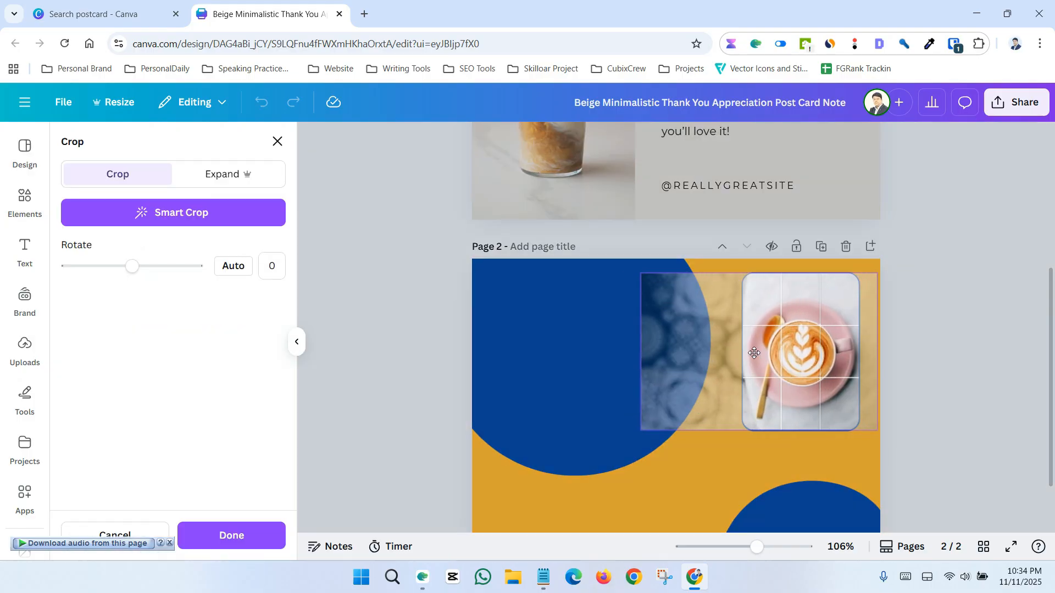
{"action": "left_click", "coordinate": [346, 302]}
{"action": "left_click", "coordinate": [383, 302]}
Copy the Thank You! heading from page 1 and paste it onto page 2's blue circle, upper left
{"action": "scroll", "coordinate": [388, 305], "scroll_direction": "down", "scroll_amount": 1}
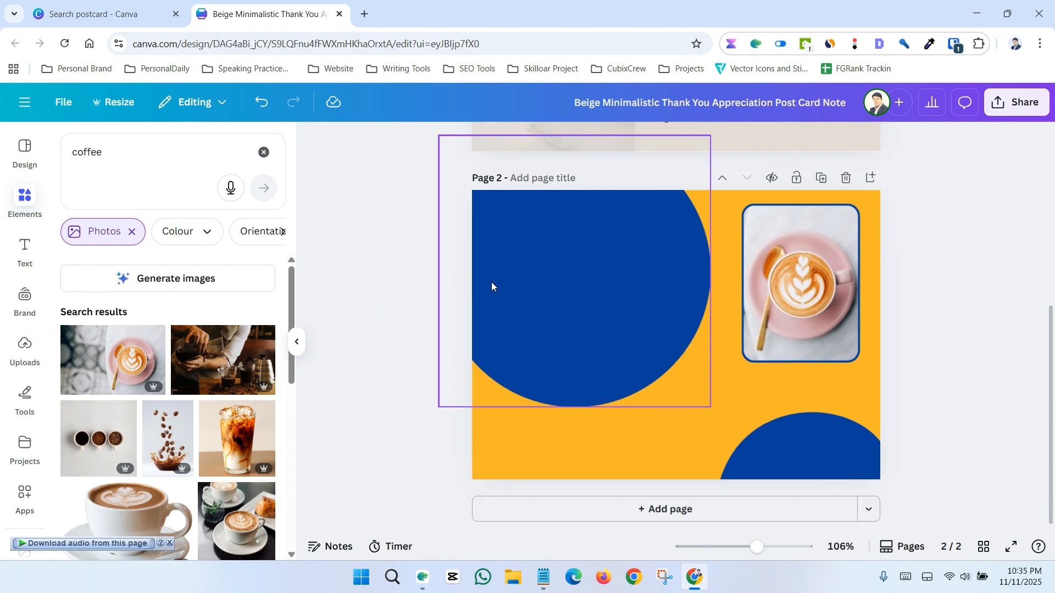
{"action": "scroll", "coordinate": [400, 292], "scroll_direction": "up", "scroll_amount": 1}
{"action": "scroll", "coordinate": [403, 292], "scroll_direction": "up", "scroll_amount": 2}
{"action": "scroll", "coordinate": [405, 289], "scroll_direction": "down", "scroll_amount": 1}
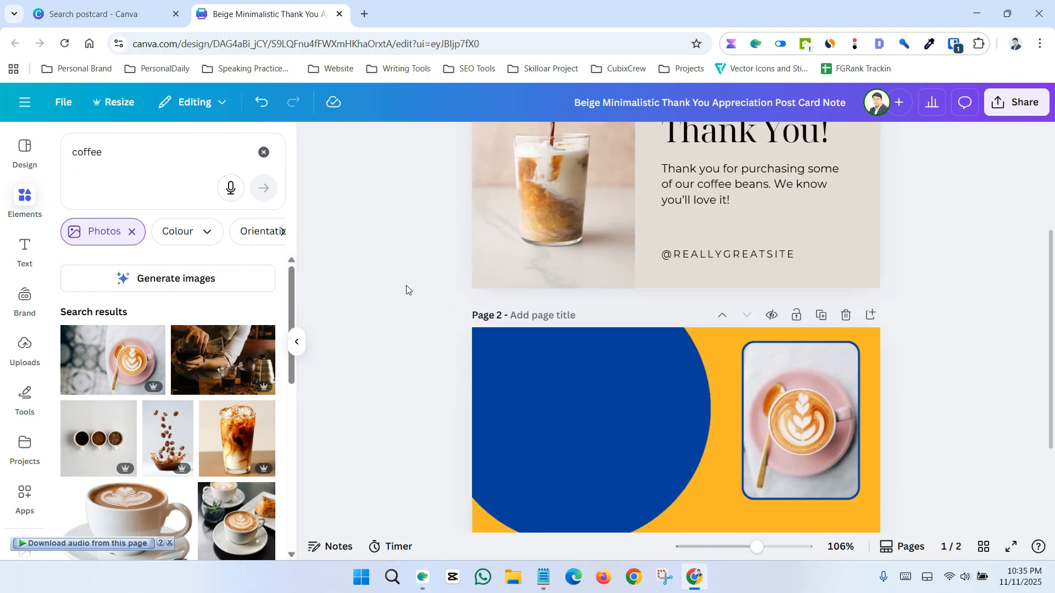
{"action": "scroll", "coordinate": [549, 253], "scroll_direction": "up", "scroll_amount": 1}
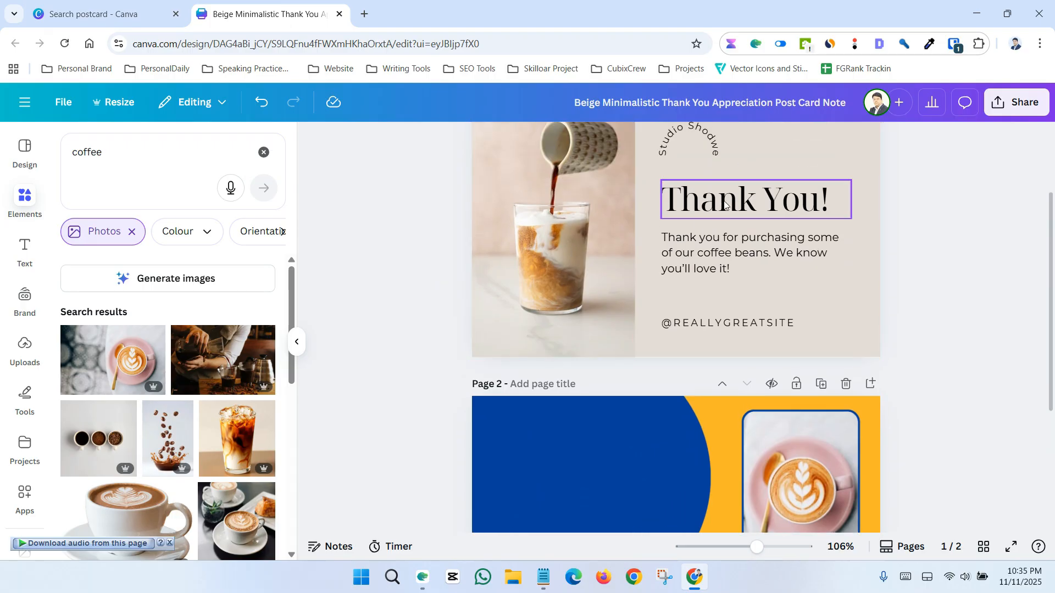
{"action": "left_click", "coordinate": [725, 205]}
{"action": "right_click", "coordinate": [725, 203]}
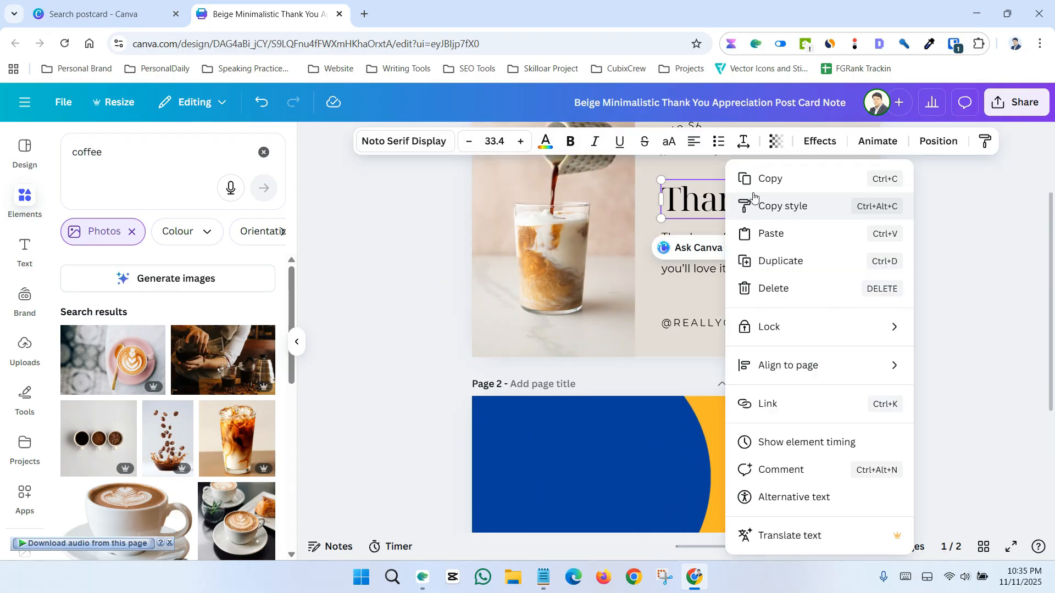
{"action": "left_click", "coordinate": [757, 188]}
{"action": "scroll", "coordinate": [662, 282], "scroll_direction": "down", "scroll_amount": 2}
{"action": "left_click", "coordinate": [588, 318]}
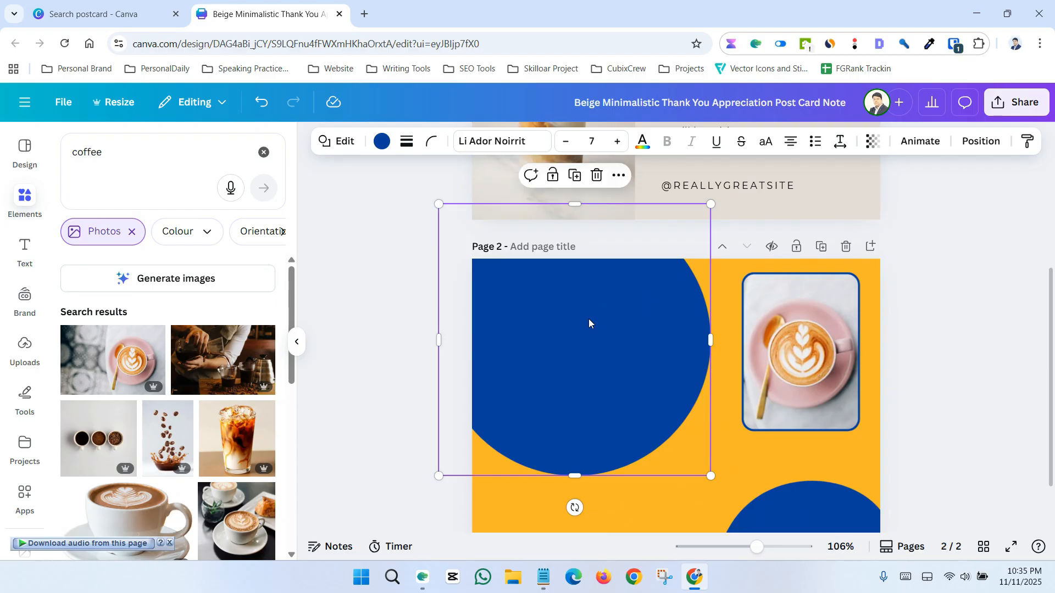
{"action": "key", "text": "ctrl+v"}
{"action": "left_click", "coordinate": [934, 360]}
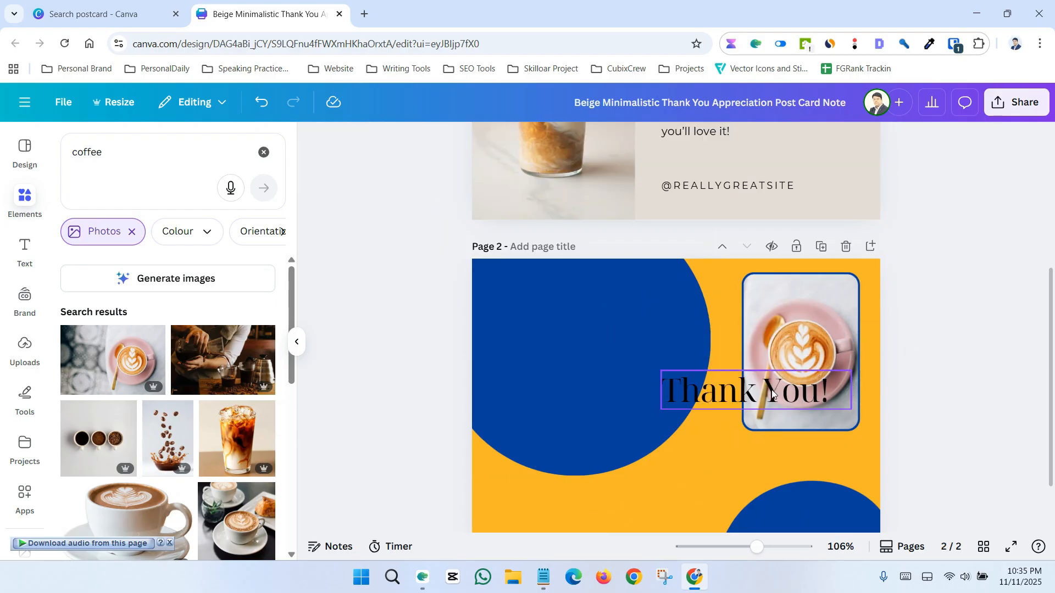
{"action": "left_click_drag", "start_coordinate": [767, 393], "coordinate": [597, 311]}
{"action": "left_click", "coordinate": [383, 288]}
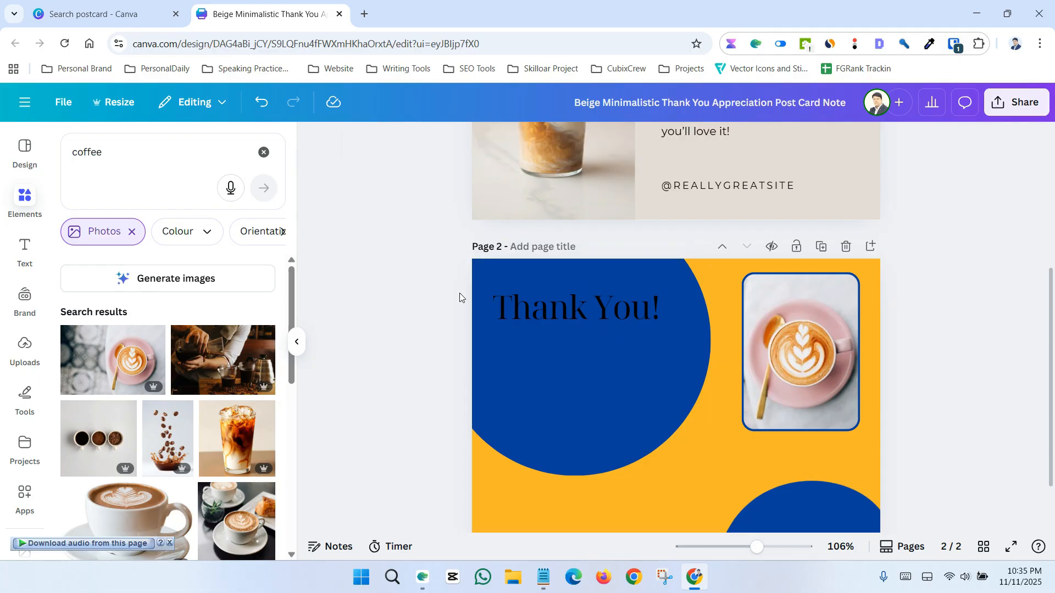
Change the pasted heading's text colour to white
{"action": "left_click", "coordinate": [539, 303]}
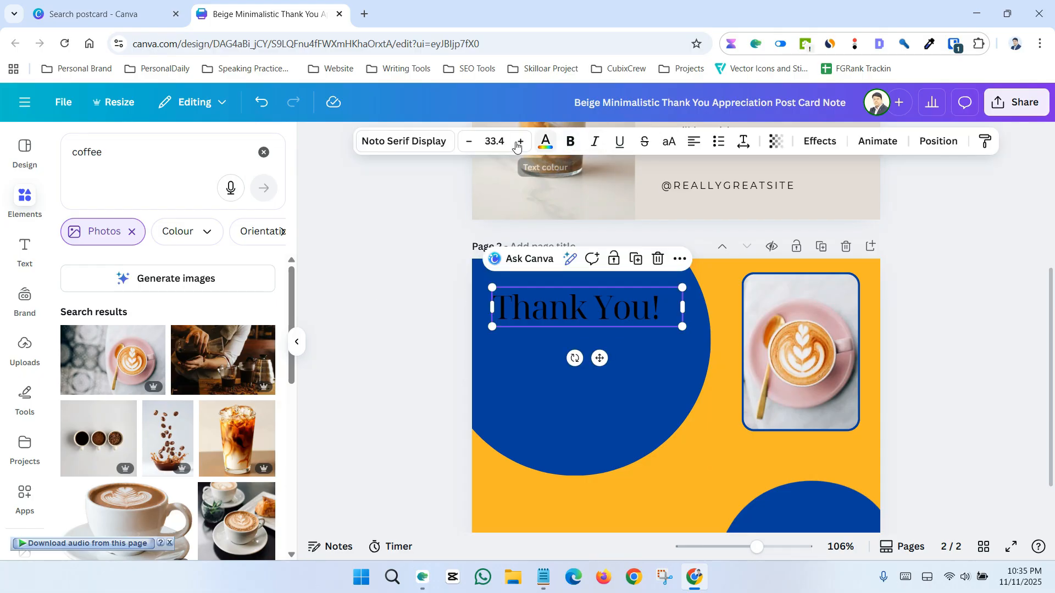
{"action": "left_click", "coordinate": [545, 144]}
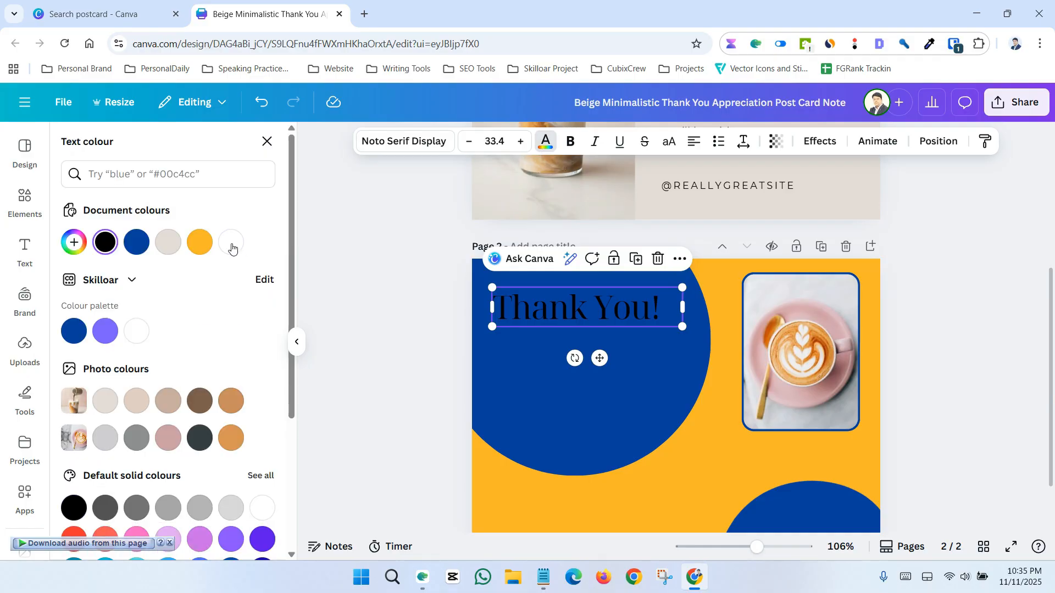
{"action": "left_click", "coordinate": [231, 243]}
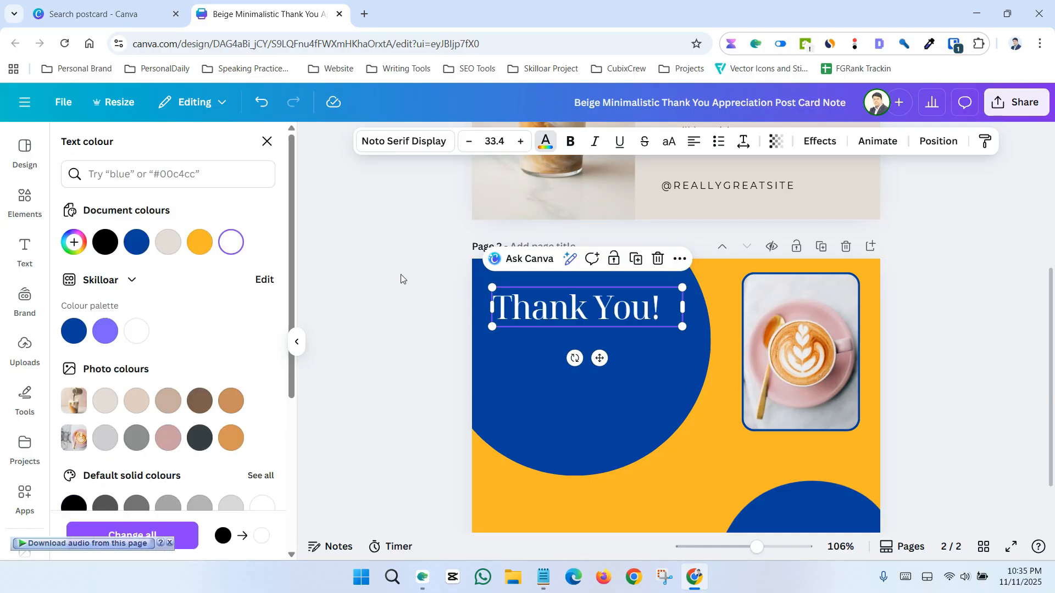
{"action": "left_click", "coordinate": [920, 396]}
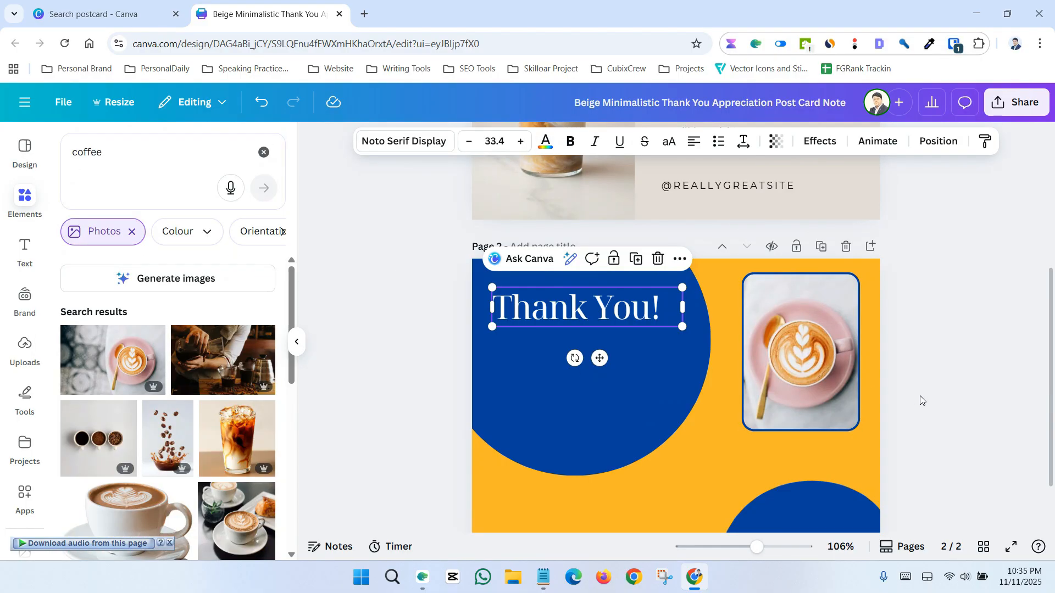
{"action": "left_click", "coordinate": [919, 395]}
Recolour the page 2 heading with a light beige photo colour
{"action": "left_click", "coordinate": [567, 313]}
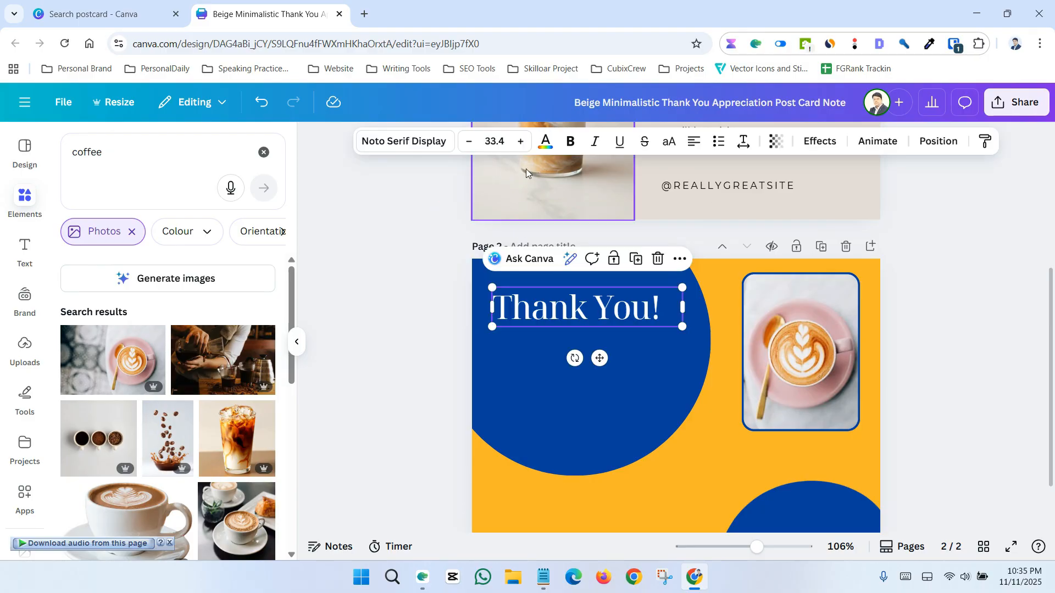
{"action": "left_click", "coordinate": [546, 144]}
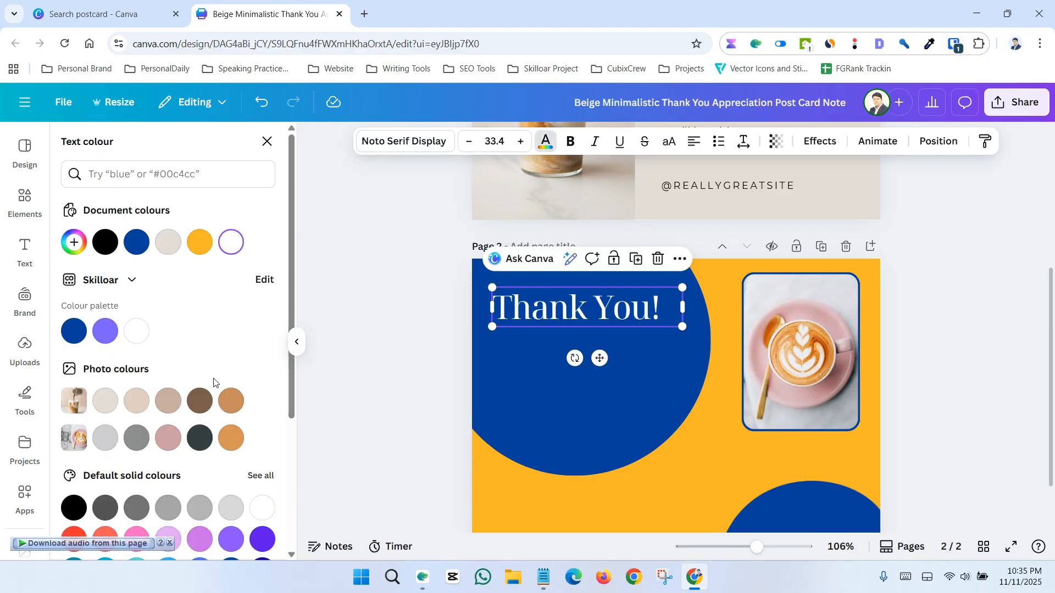
{"action": "left_click", "coordinate": [201, 401]}
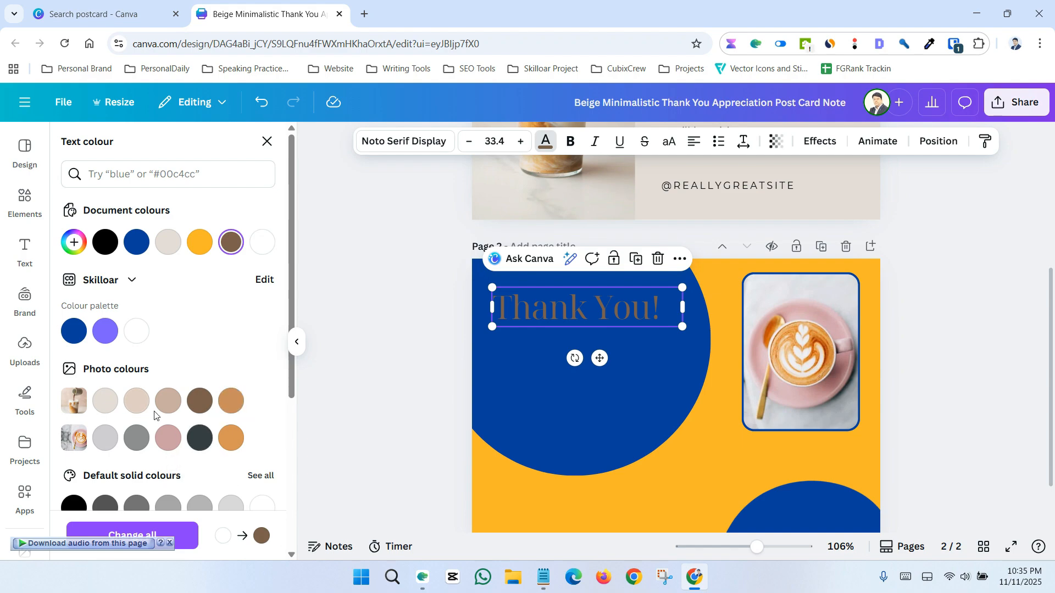
{"action": "left_click", "coordinate": [169, 402]}
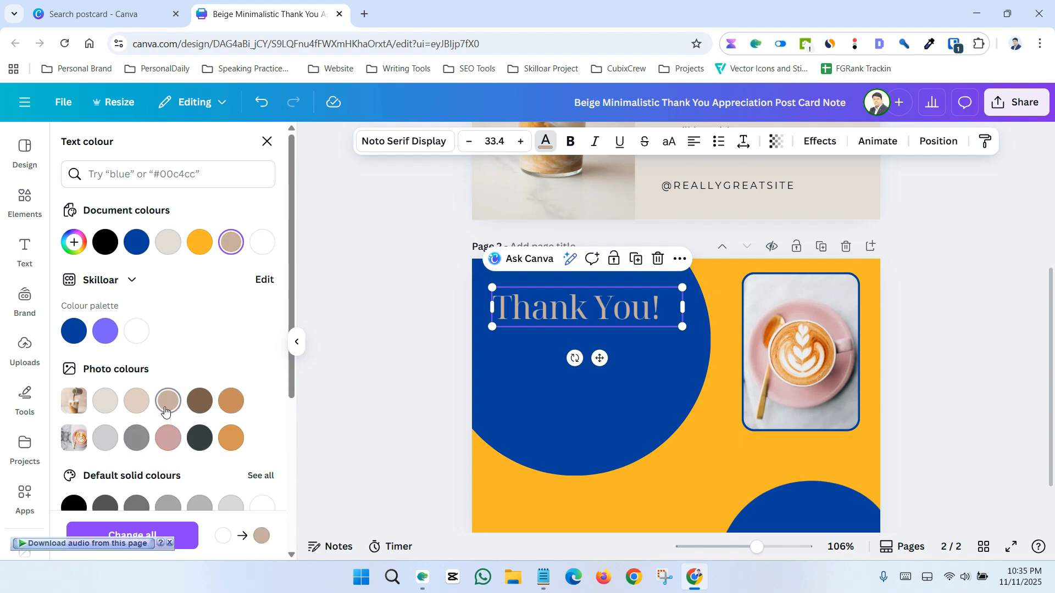
{"action": "left_click", "coordinate": [137, 402]}
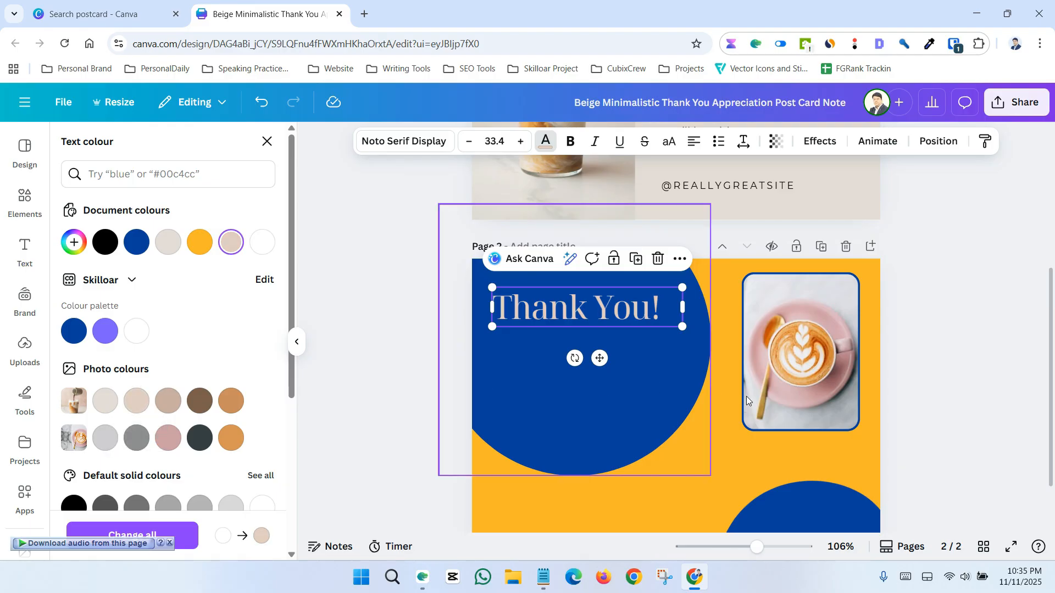
{"action": "left_click", "coordinate": [927, 450]}
Copy the thank-you body text from page 1 and paste it below the heading on page 2
{"action": "scroll", "coordinate": [934, 442], "scroll_direction": "up", "scroll_amount": 4}
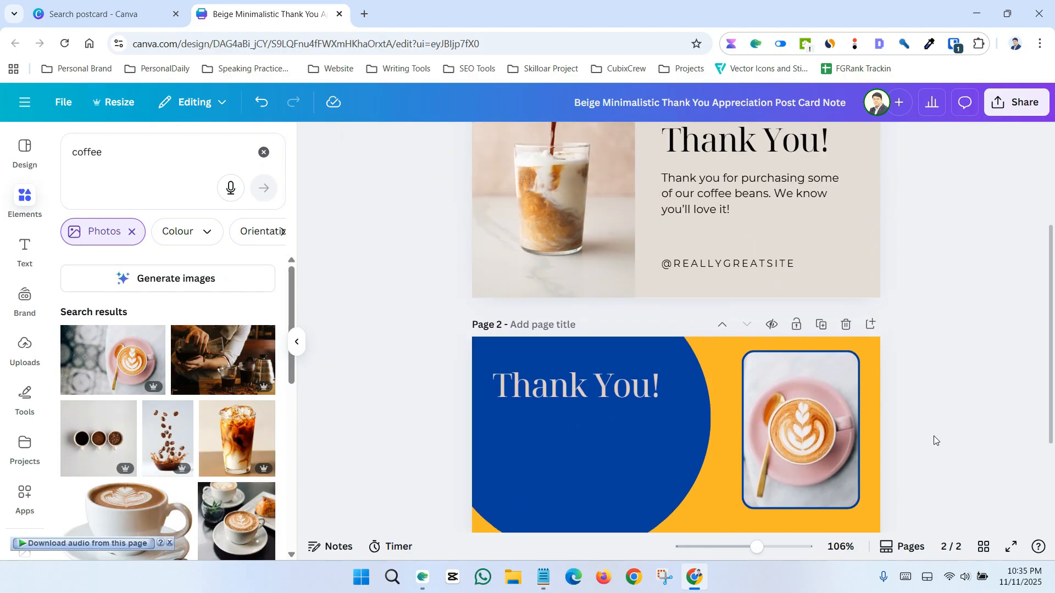
{"action": "left_click", "coordinate": [739, 272]}
{"action": "right_click", "coordinate": [713, 254]}
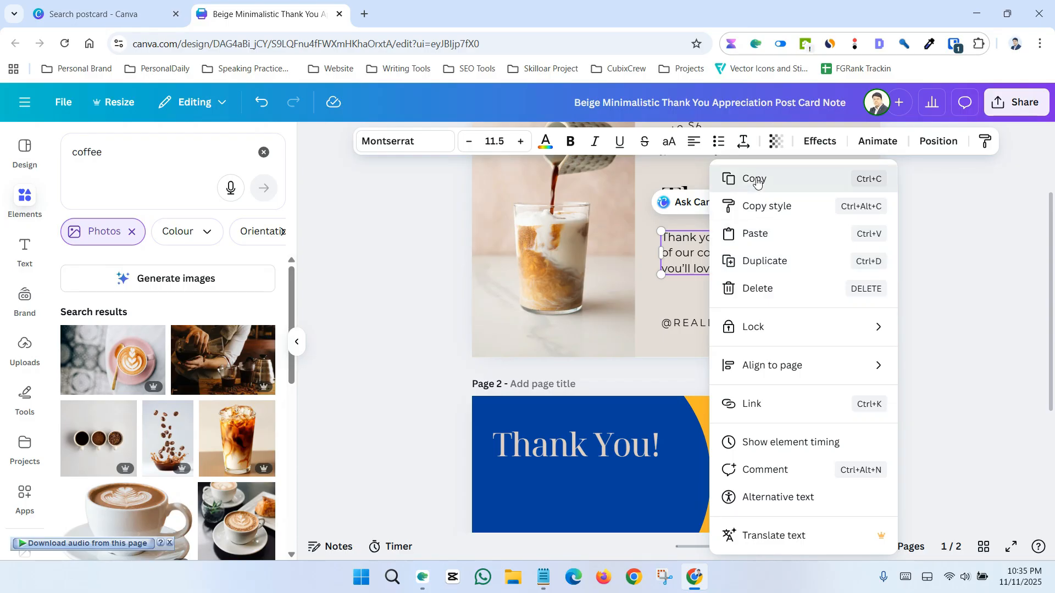
{"action": "left_click", "coordinate": [731, 177]}
{"action": "scroll", "coordinate": [704, 289], "scroll_direction": "down", "scroll_amount": 4}
{"action": "key", "text": "ctrl+v"}
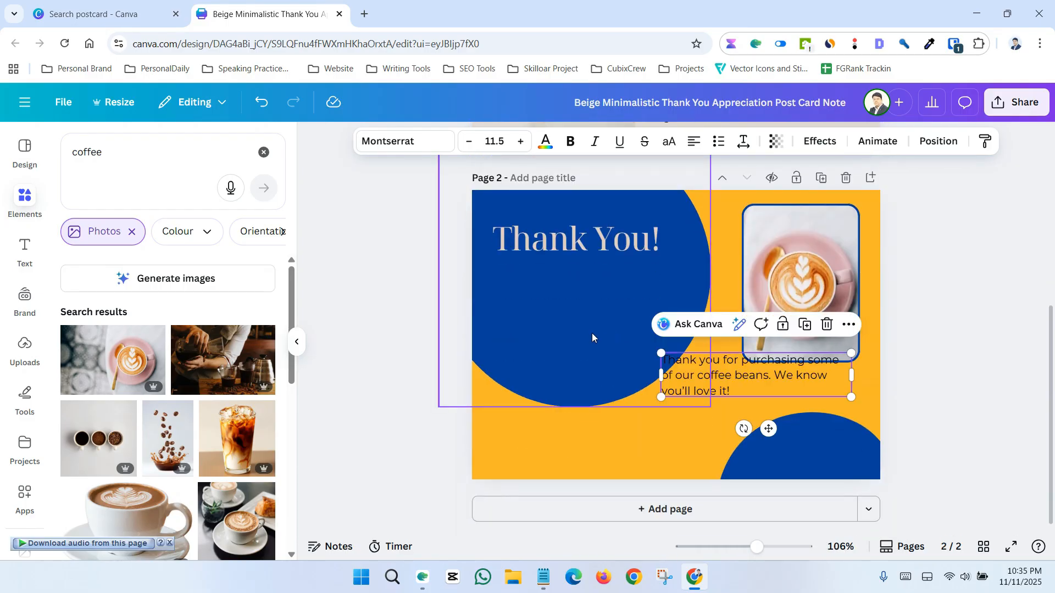
{"action": "left_click", "coordinate": [925, 362]}
{"action": "left_click_drag", "start_coordinate": [770, 375], "coordinate": [586, 288]}
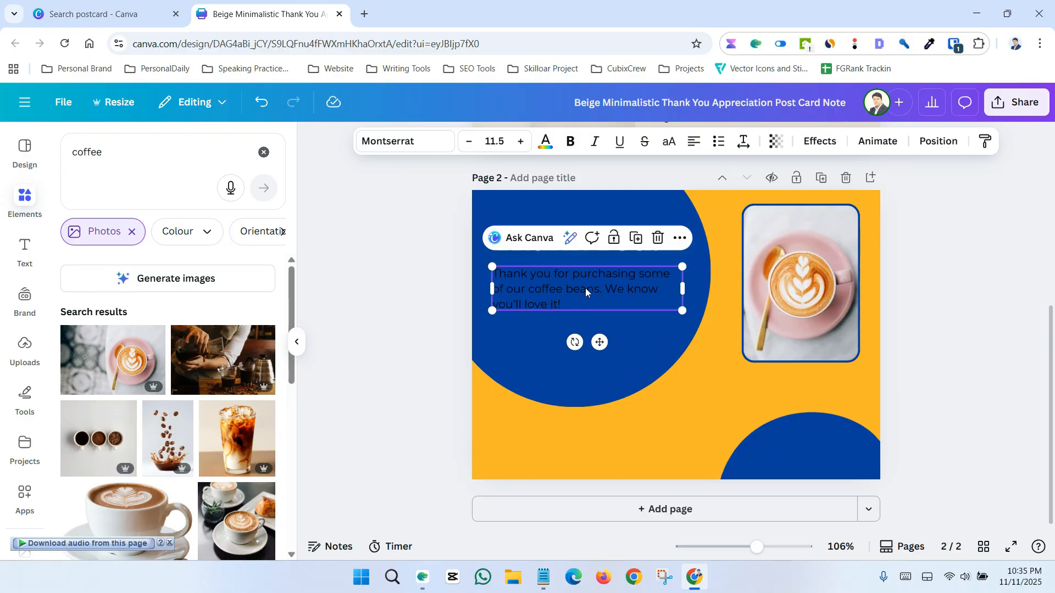
Set the pasted body text's colour to the lightest beige photo colour
{"action": "left_click", "coordinate": [546, 142]}
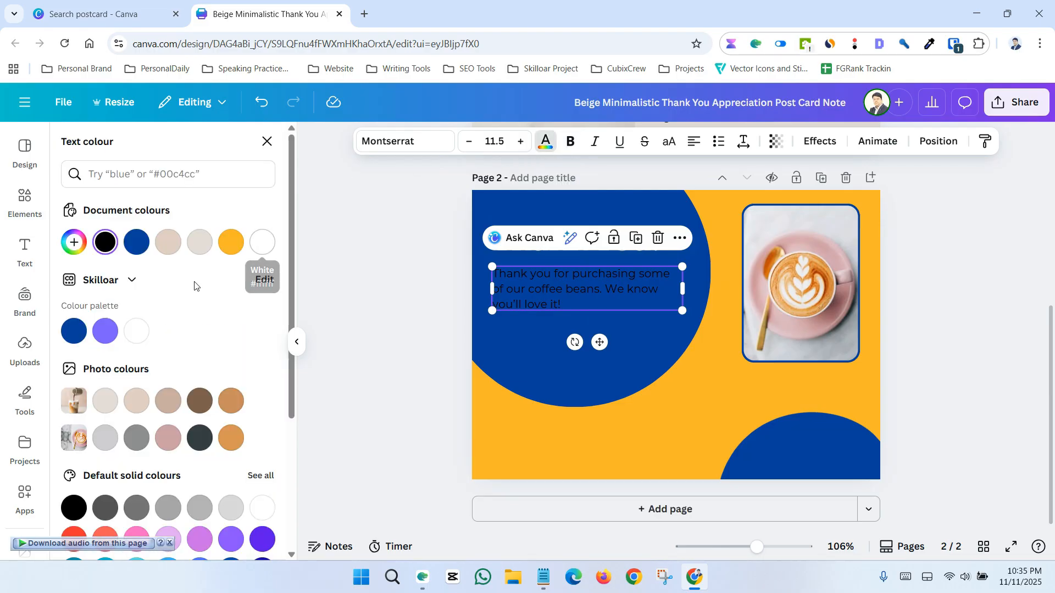
{"action": "scroll", "coordinate": [189, 313], "scroll_direction": "down", "scroll_amount": 1}
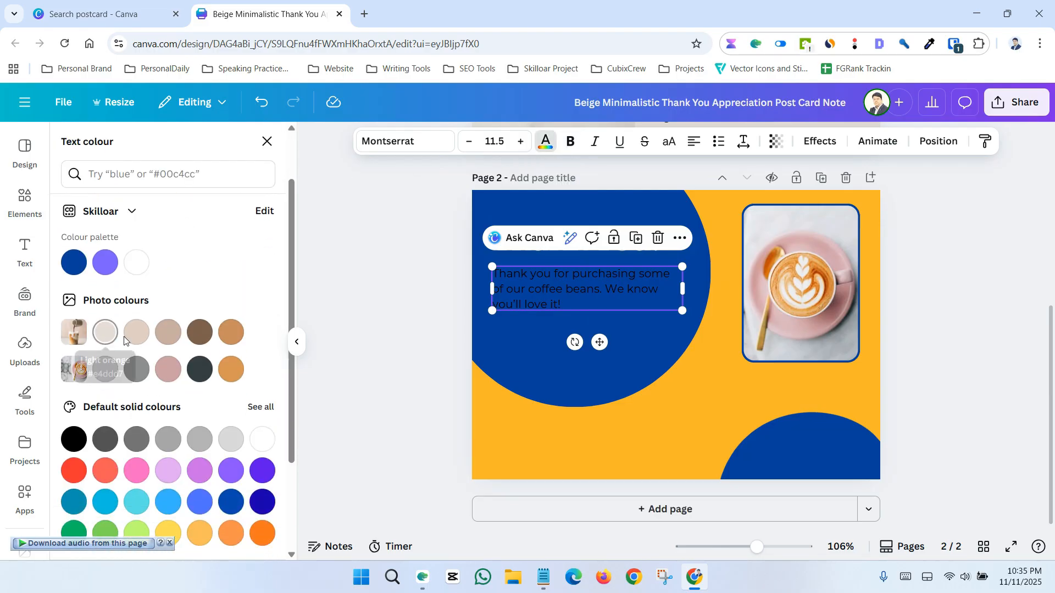
{"action": "left_click", "coordinate": [103, 337]}
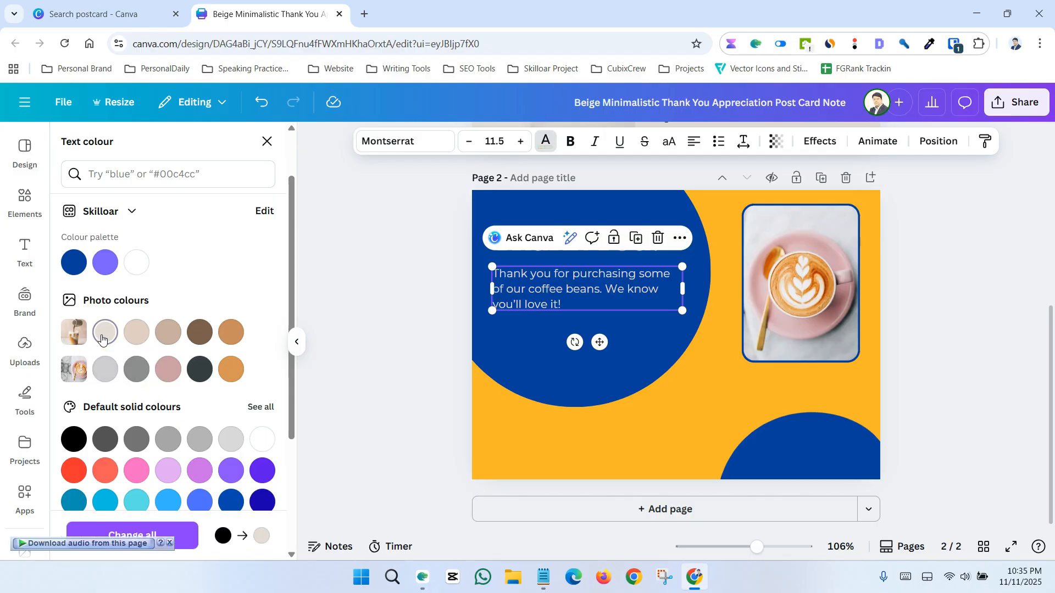
{"action": "left_click", "coordinate": [387, 294]}
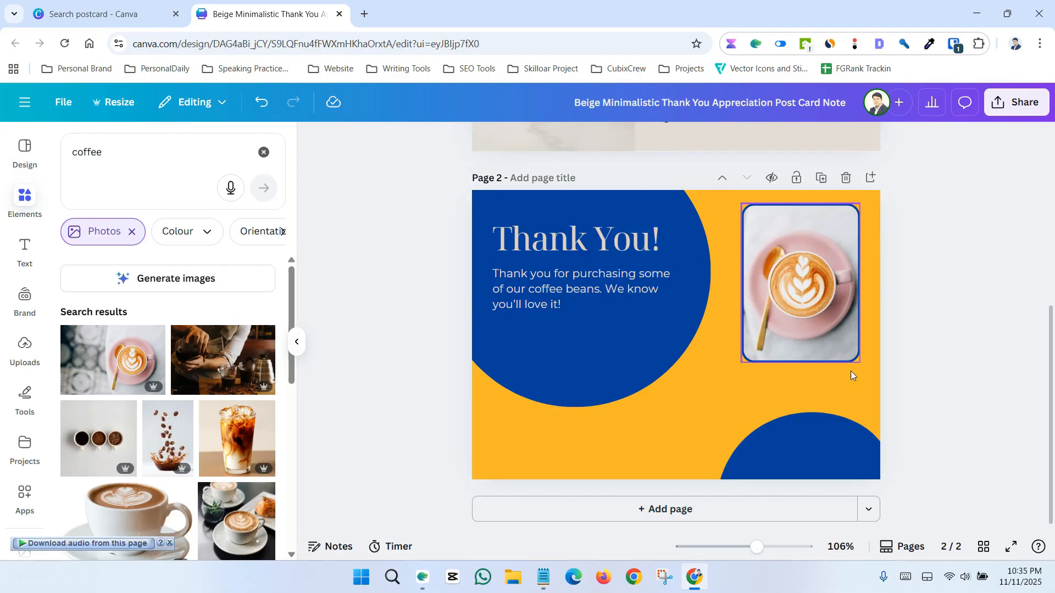
{"action": "scroll", "coordinate": [908, 390], "scroll_direction": "up", "scroll_amount": 4}
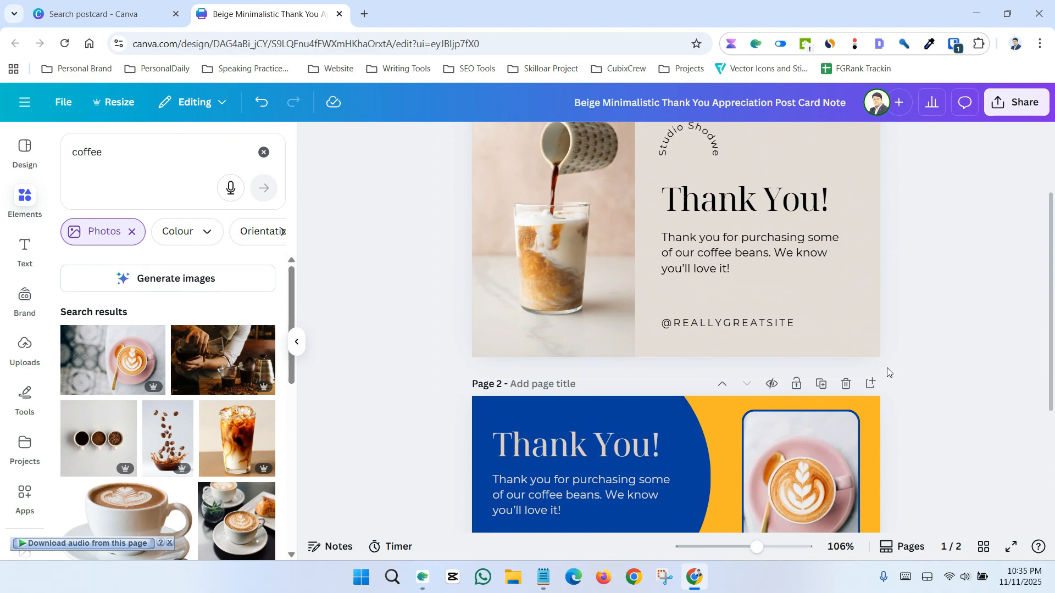
{"action": "left_click", "coordinate": [688, 325]}
{"action": "right_click", "coordinate": [691, 323]}
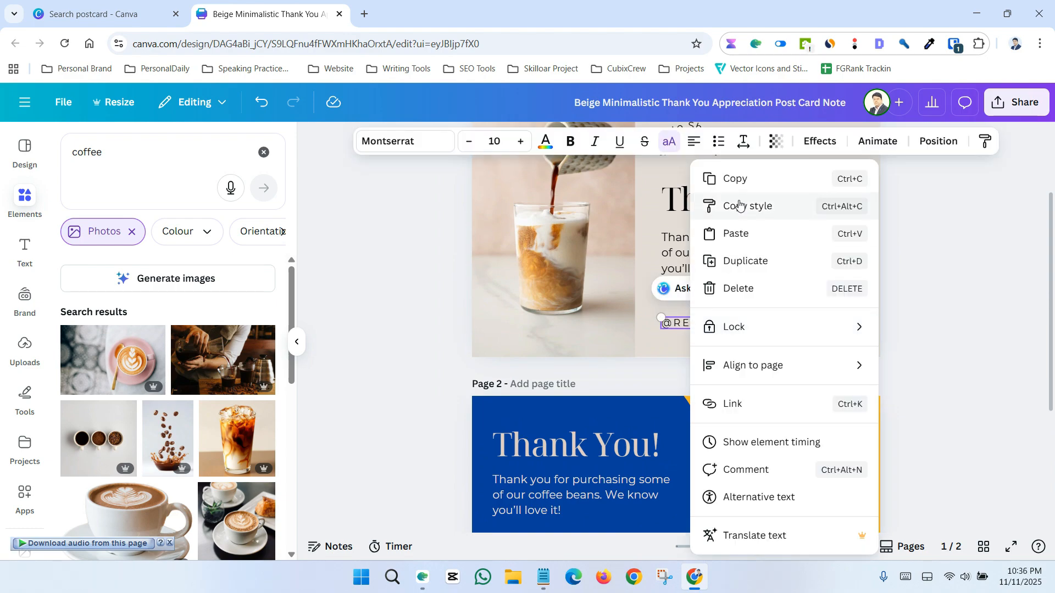
{"action": "left_click", "coordinate": [728, 179]}
{"action": "scroll", "coordinate": [764, 254], "scroll_direction": "down", "scroll_amount": 4}
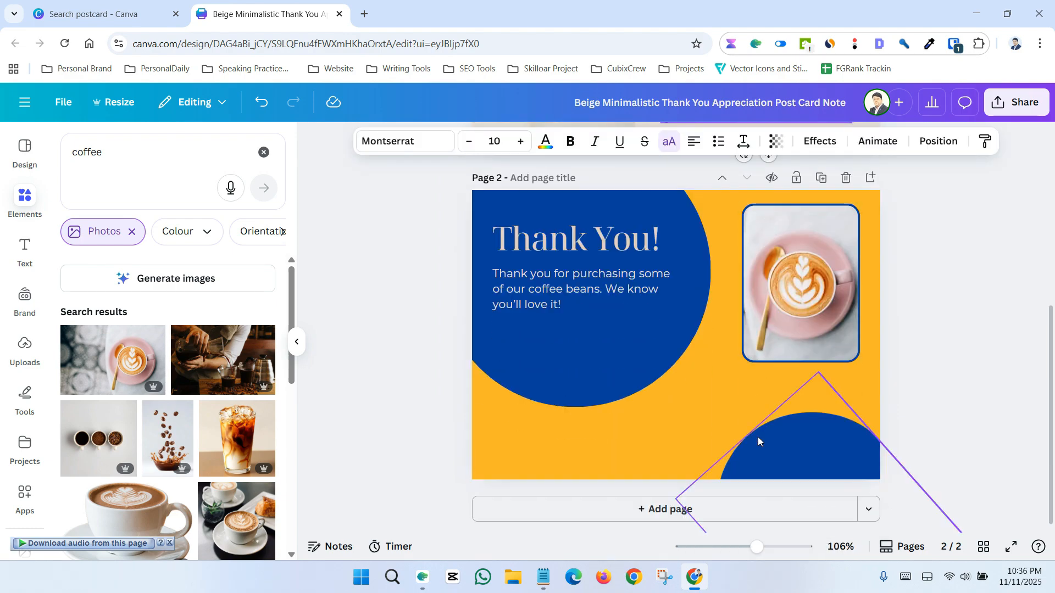
{"action": "key", "text": "ctrl+v"}
{"action": "left_click", "coordinate": [923, 448]}
{"action": "left_click_drag", "start_coordinate": [785, 445], "coordinate": [861, 470]}
{"action": "left_click", "coordinate": [888, 447]}
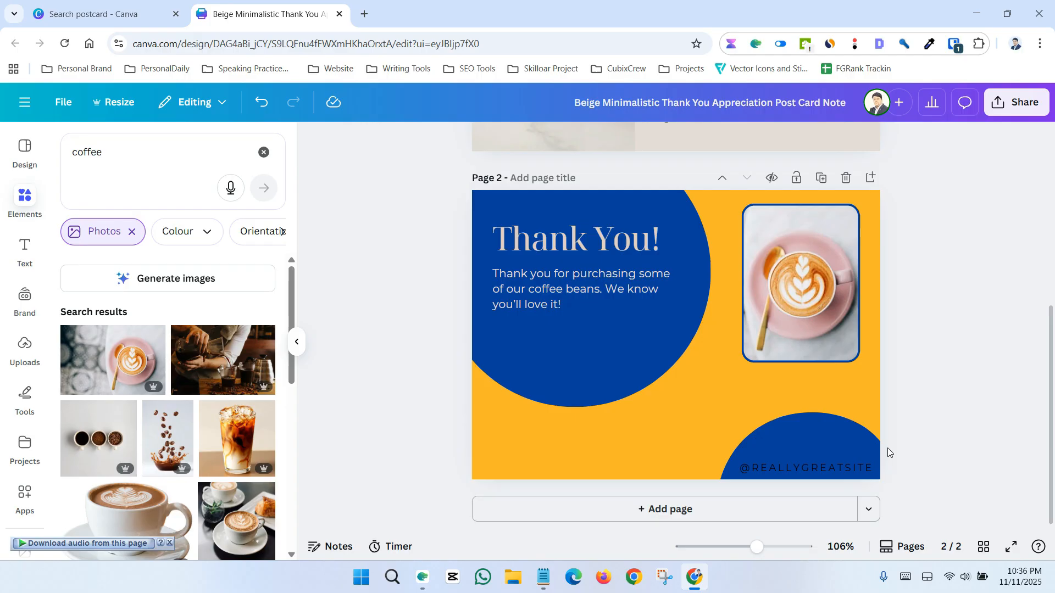
Replace the handle text on page 2 with the designer's own handle
{"action": "left_click", "coordinate": [822, 464]}
{"action": "double_click", "coordinate": [867, 471]}
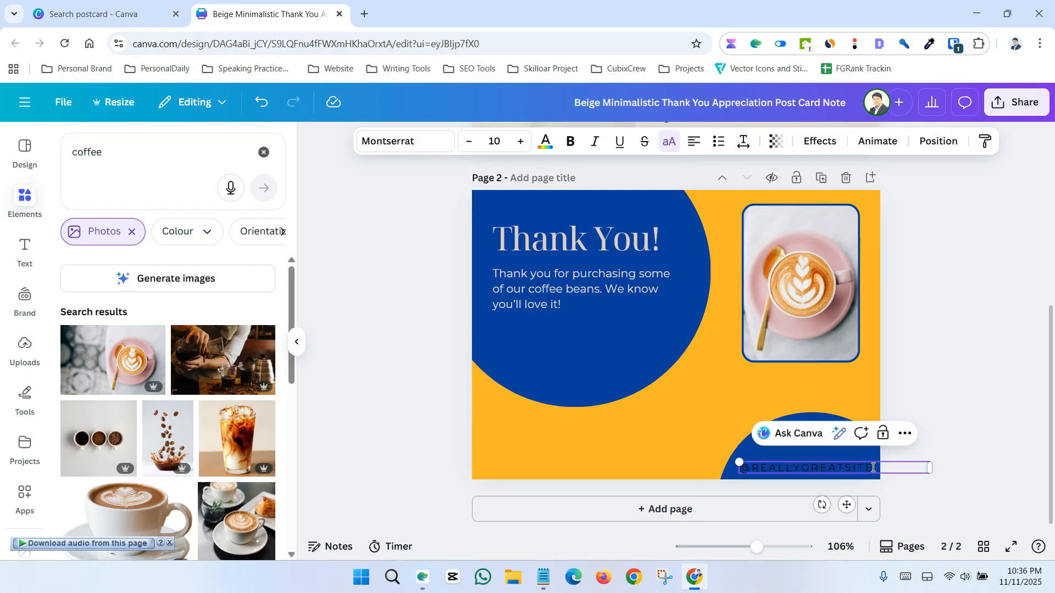
{"action": "left_click_drag", "start_coordinate": [873, 468], "coordinate": [808, 467]}
{"action": "type", "text": "AIFULLAHSAIF"}
{"action": "left_click", "coordinate": [913, 408]}
Set the handle text's colour on page 2 to the light grey photo colour
{"action": "left_click", "coordinate": [814, 472]}
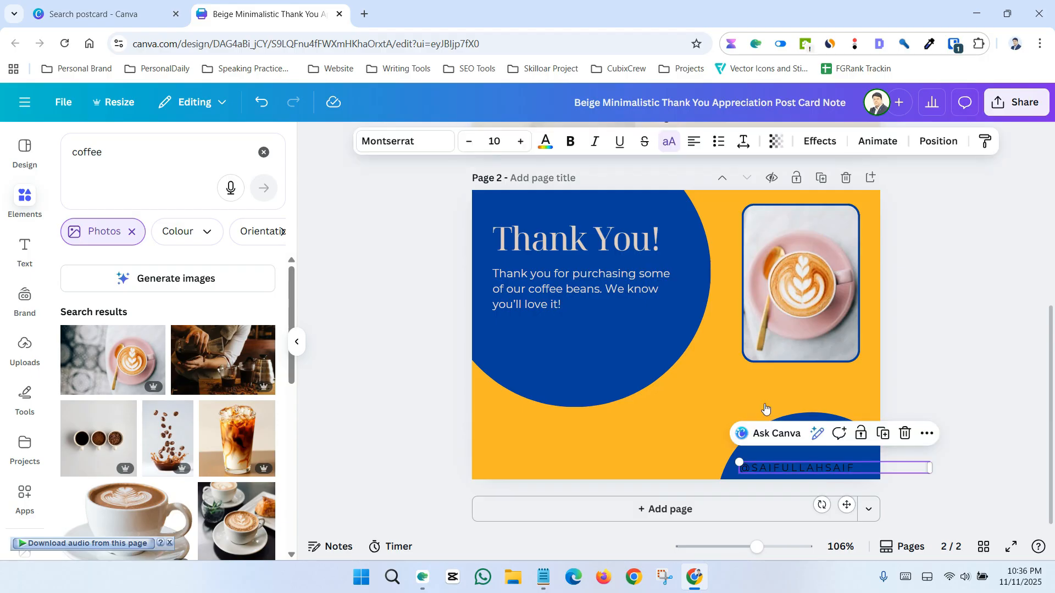
{"action": "left_click", "coordinate": [555, 147]}
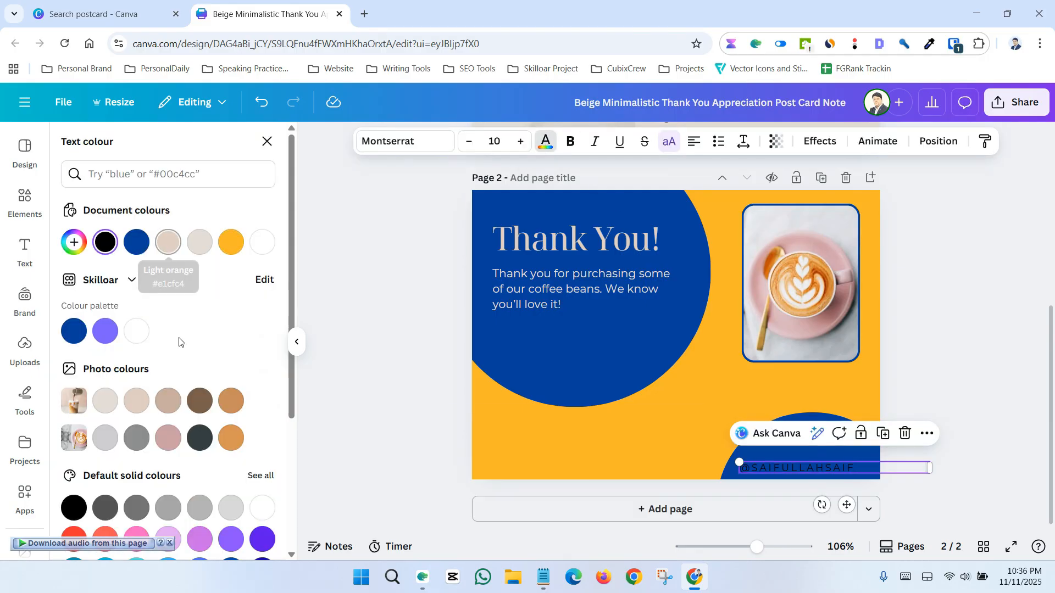
{"action": "left_click", "coordinate": [105, 438]}
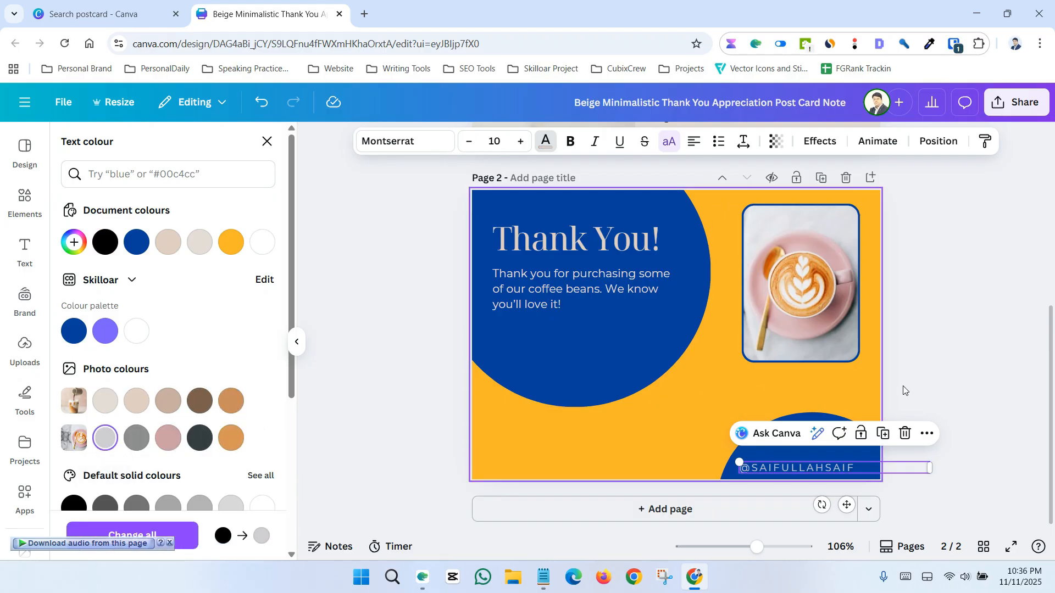
{"action": "left_click", "coordinate": [940, 388]}
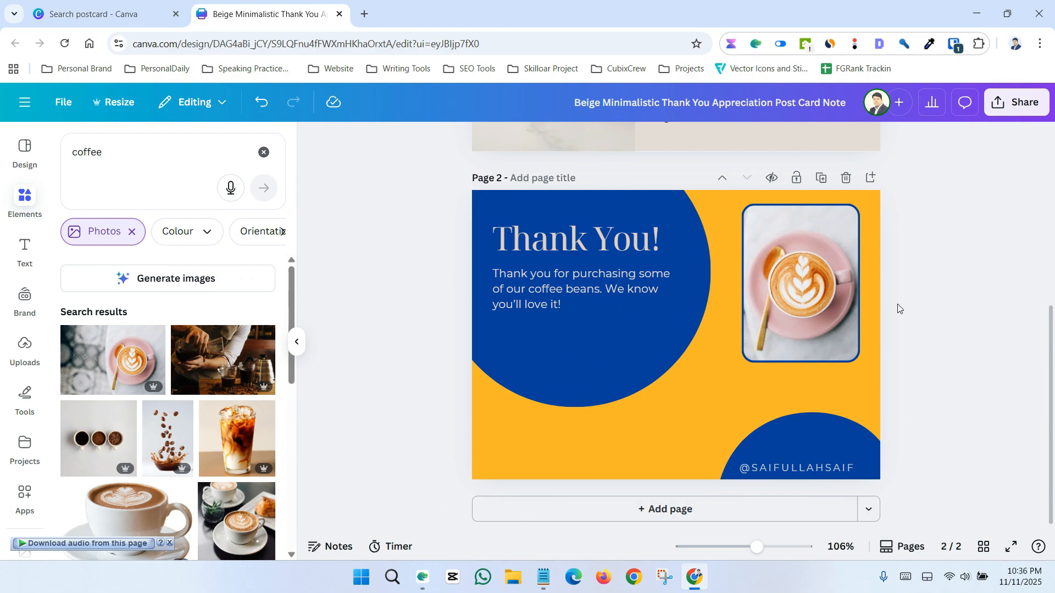
Copy the curved "Studio Shodwe" text from page 1 and paste it onto page 2
{"action": "scroll", "coordinate": [651, 431], "scroll_direction": "up", "scroll_amount": 5}
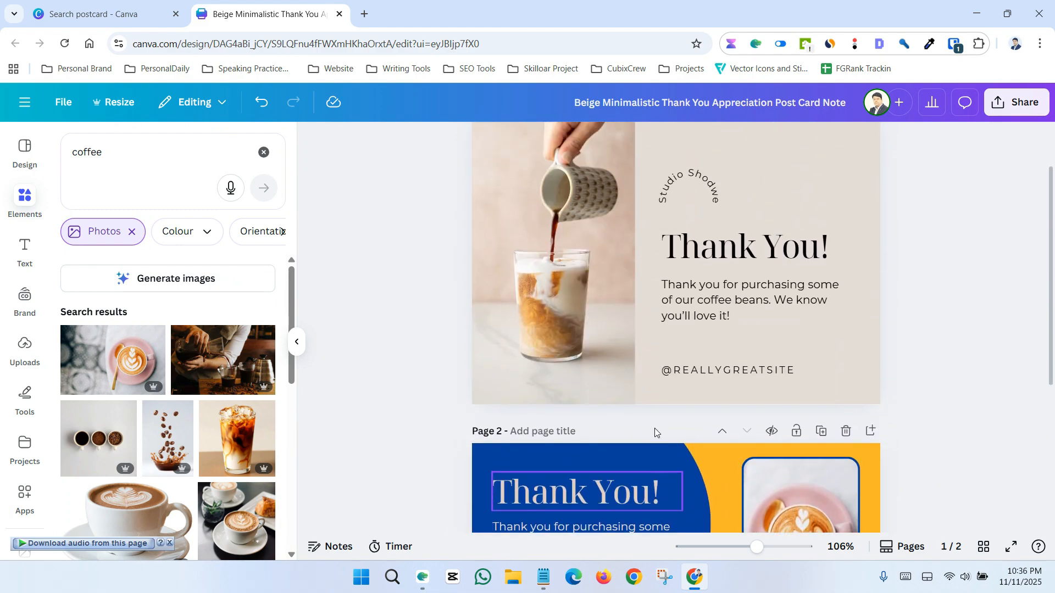
{"action": "left_click", "coordinate": [691, 206]}
{"action": "right_click", "coordinate": [698, 207]}
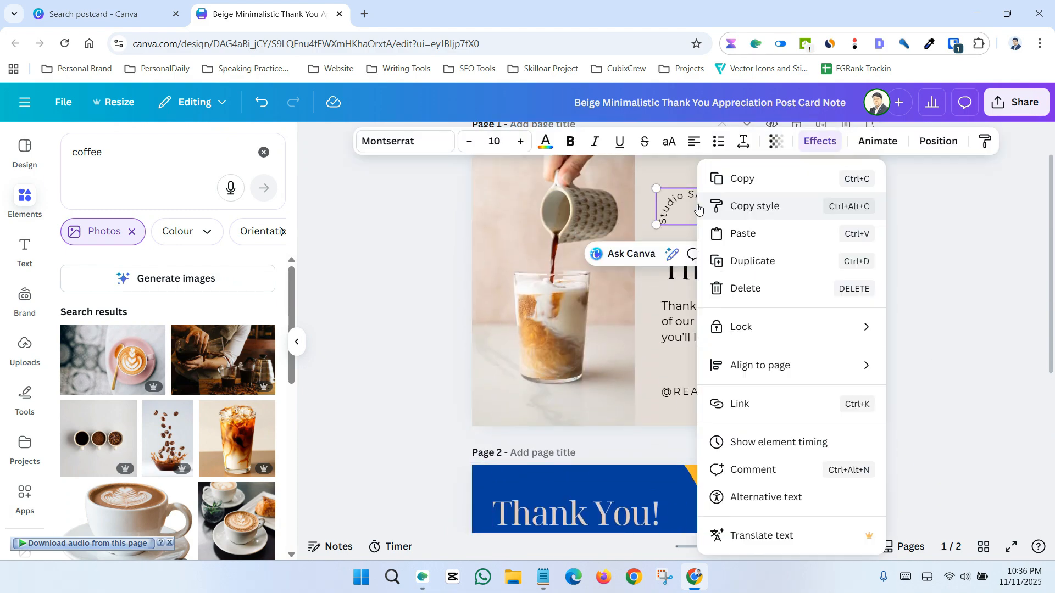
{"action": "left_click", "coordinate": [732, 179]}
{"action": "scroll", "coordinate": [733, 252], "scroll_direction": "down", "scroll_amount": 5}
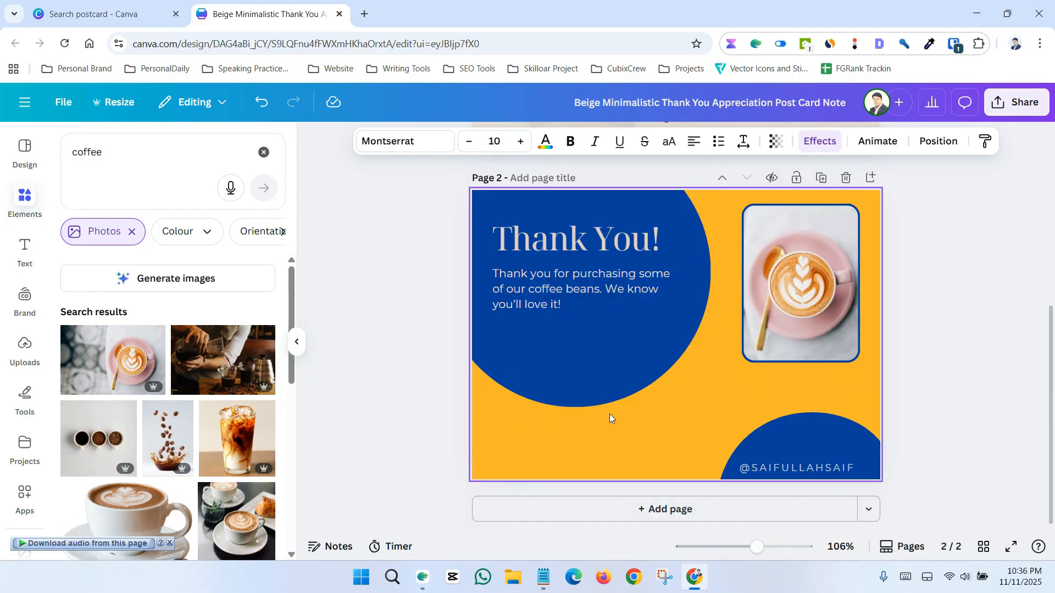
{"action": "key", "text": "ctrl+v"}
{"action": "left_click", "coordinate": [988, 415]}
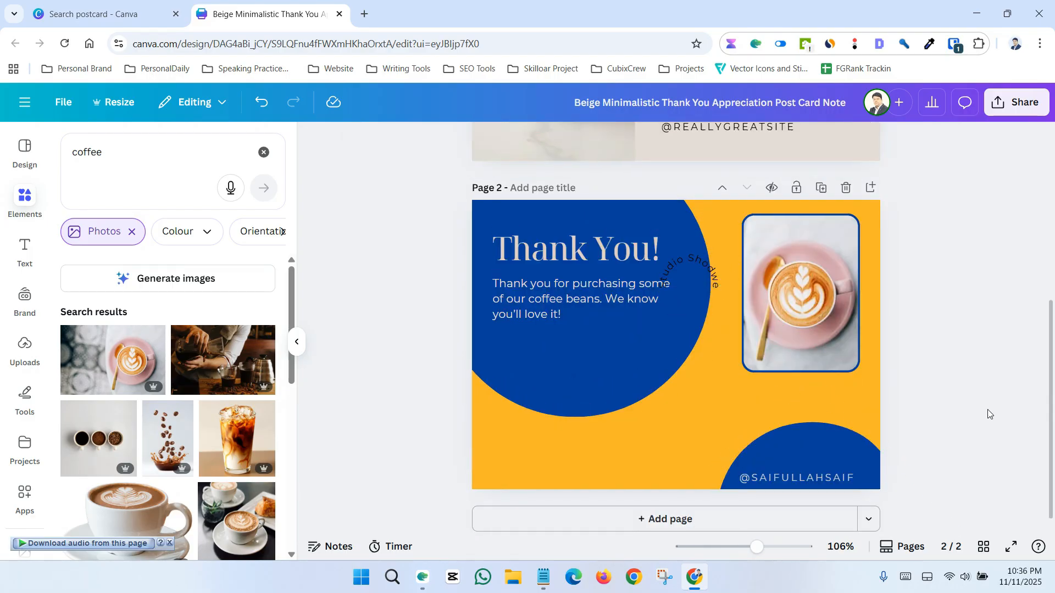
Move the photo frame slightly down and place the curved "Studio Shodwe" text just above it
{"action": "scroll", "coordinate": [989, 413], "scroll_direction": "up", "scroll_amount": 1}
{"action": "left_click_drag", "start_coordinate": [816, 379], "coordinate": [820, 412]}
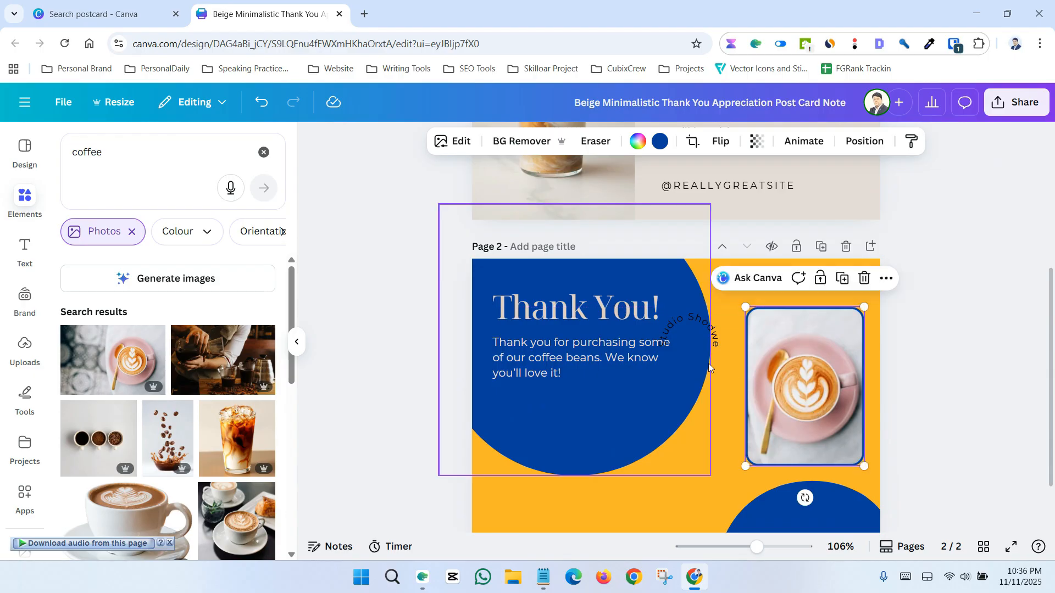
{"action": "left_click_drag", "start_coordinate": [707, 334], "coordinate": [827, 285]}
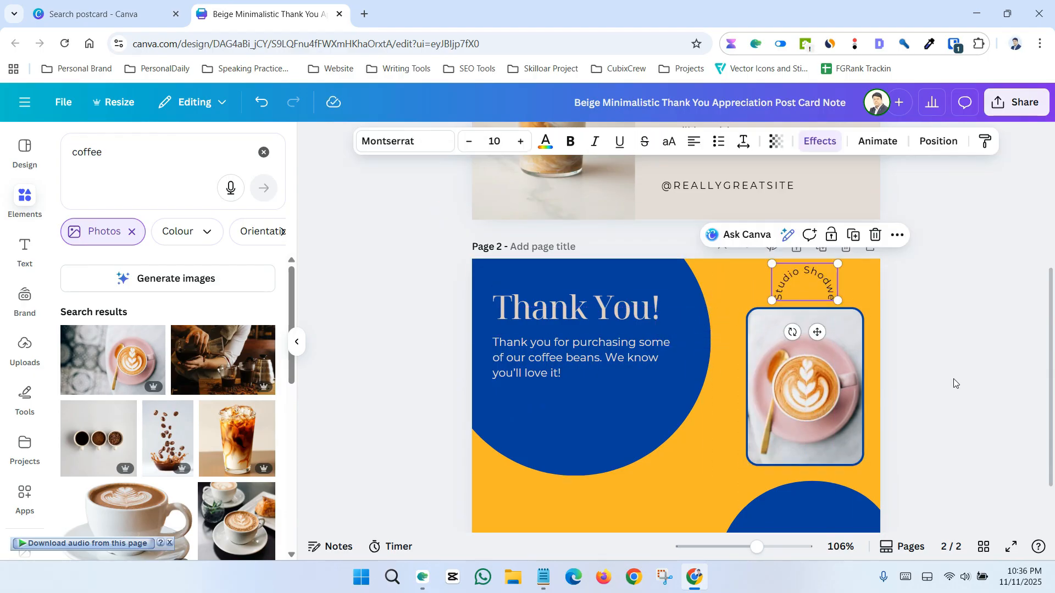
{"action": "left_click", "coordinate": [954, 380]}
{"action": "scroll", "coordinate": [954, 380], "scroll_direction": "down", "scroll_amount": 2}
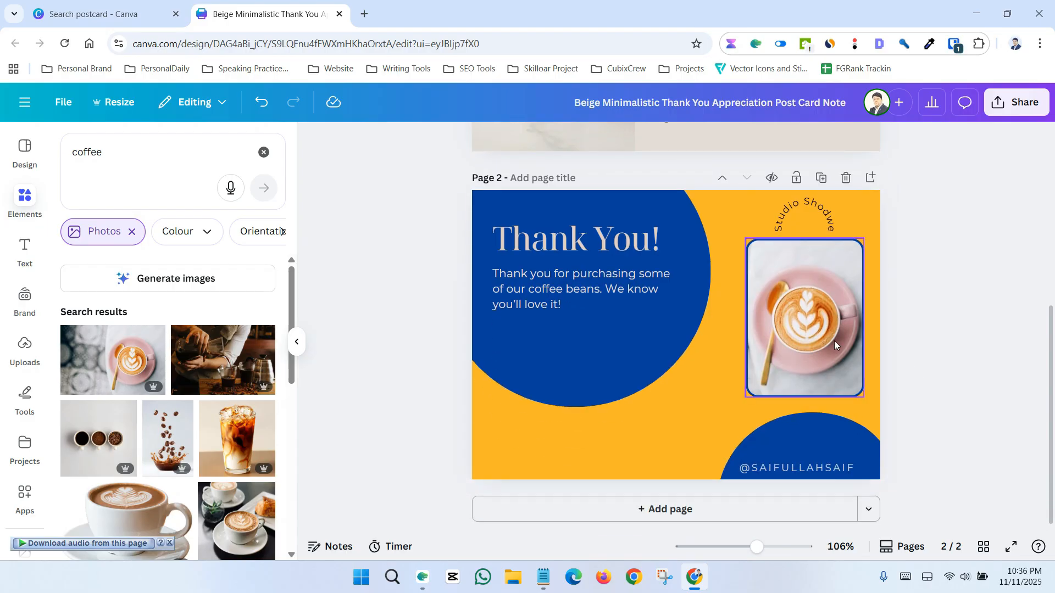
{"action": "left_click_drag", "start_coordinate": [833, 340], "coordinate": [828, 348]}
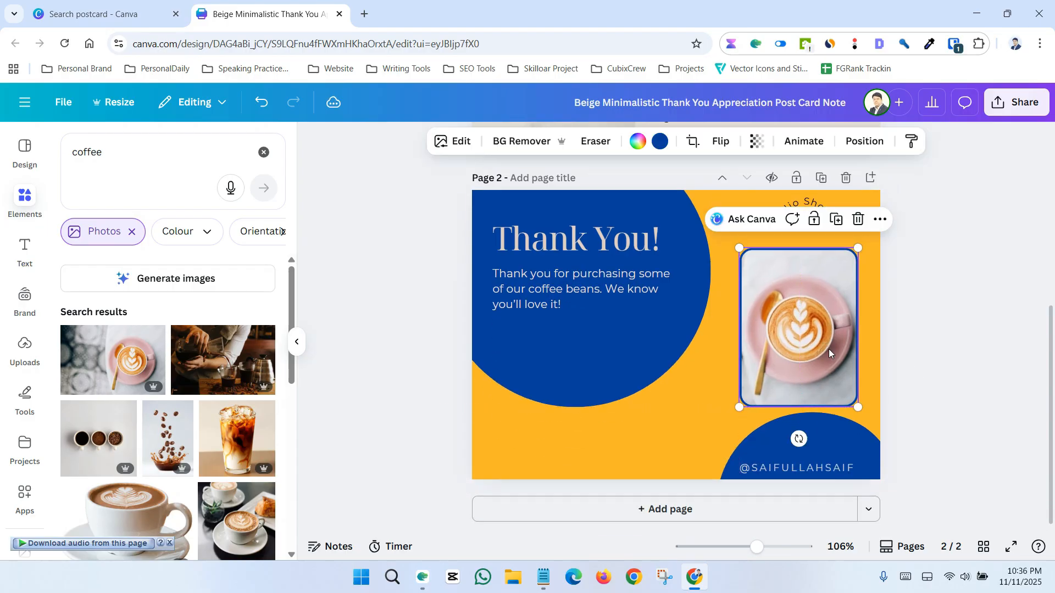
{"action": "left_click", "coordinate": [894, 239]}
{"action": "left_click_drag", "start_coordinate": [815, 214], "coordinate": [807, 217]}
{"action": "left_click", "coordinate": [914, 359]}
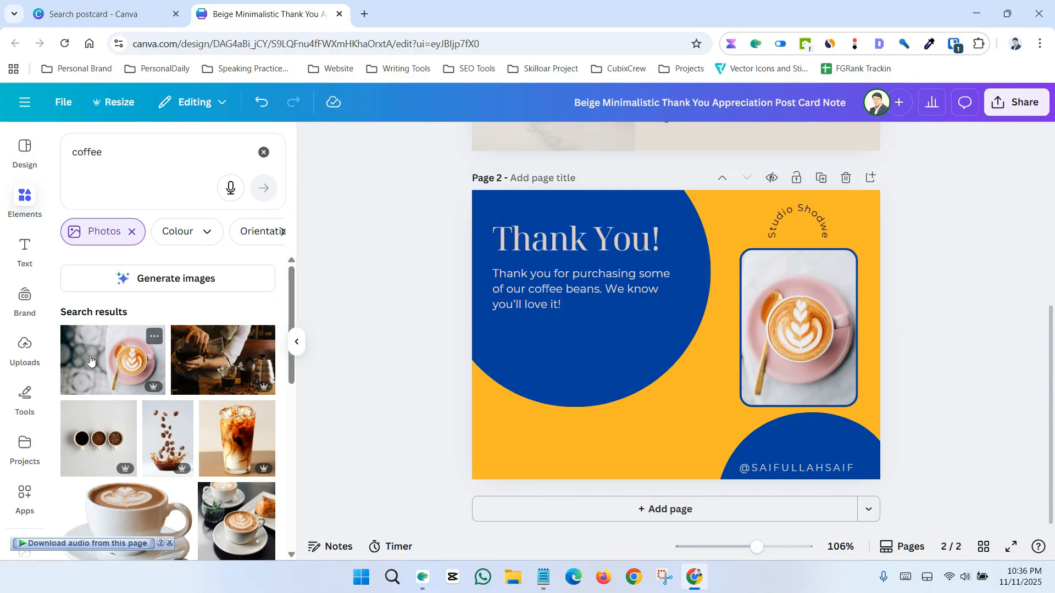
Search the elements for "tree" and filter the results to graphics
{"action": "left_click", "coordinate": [102, 170]}
{"action": "key", "text": "ctrl+a"}
{"action": "type", "text": "tree"}
{"action": "key", "text": "Return"}
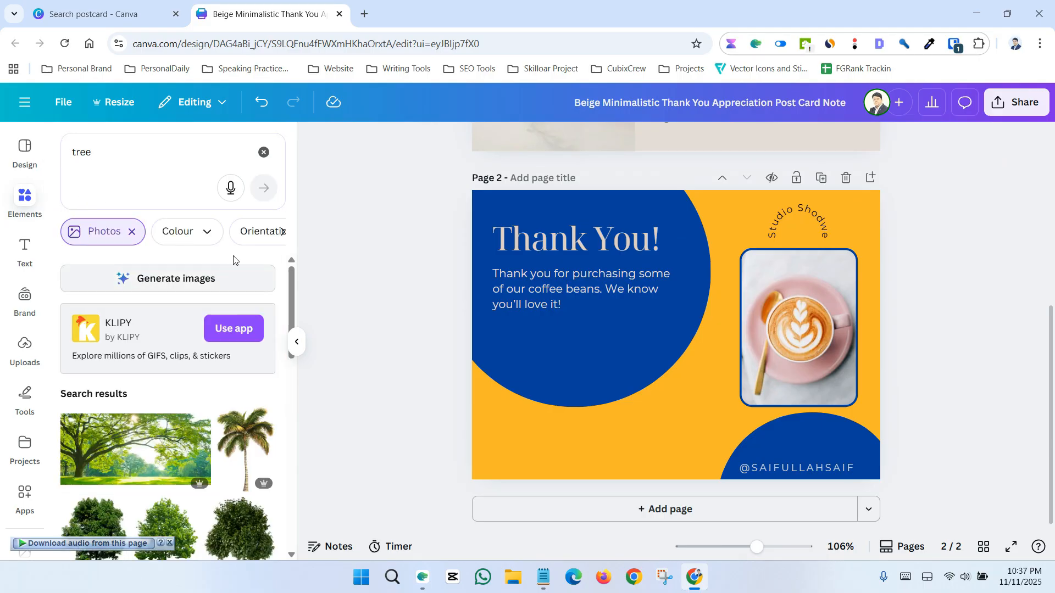
{"action": "left_click", "coordinate": [132, 231]}
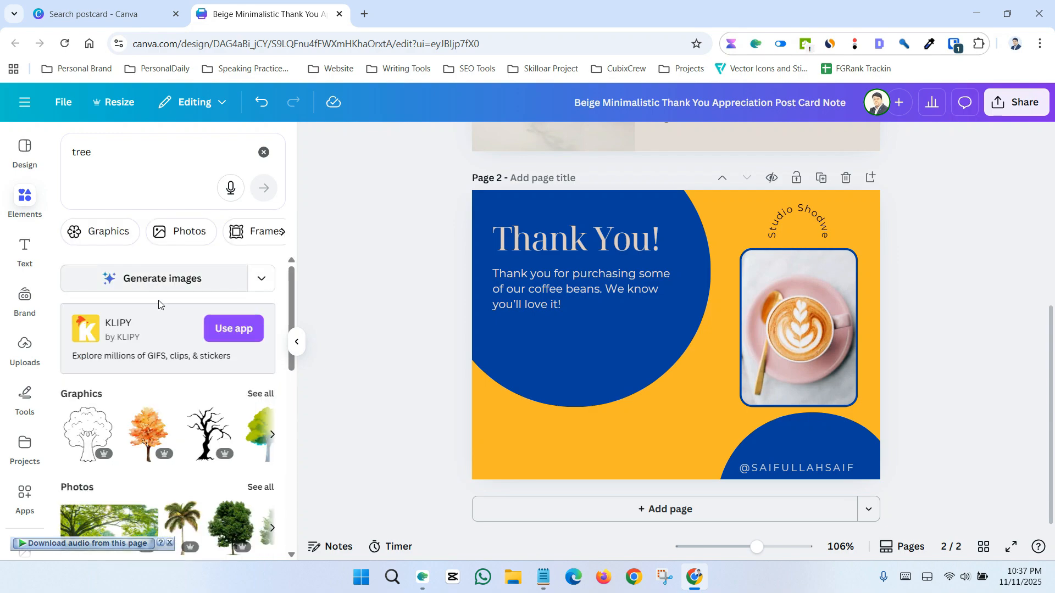
{"action": "left_click", "coordinate": [106, 233]}
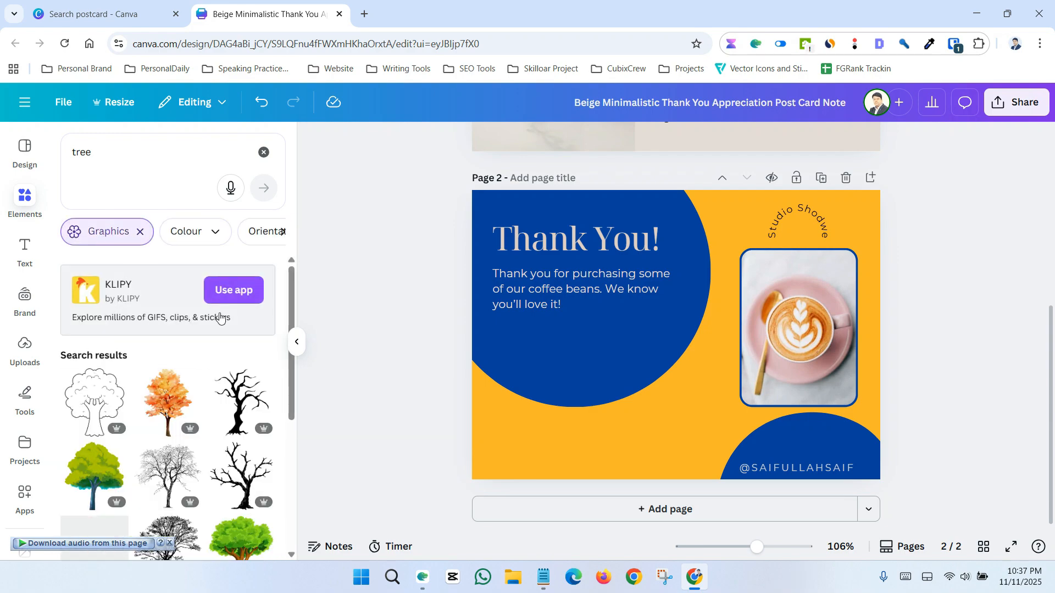
{"action": "left_click", "coordinate": [90, 404]}
{"action": "left_click_drag", "start_coordinate": [675, 368], "coordinate": [514, 488]}
{"action": "key", "text": "Delete"}
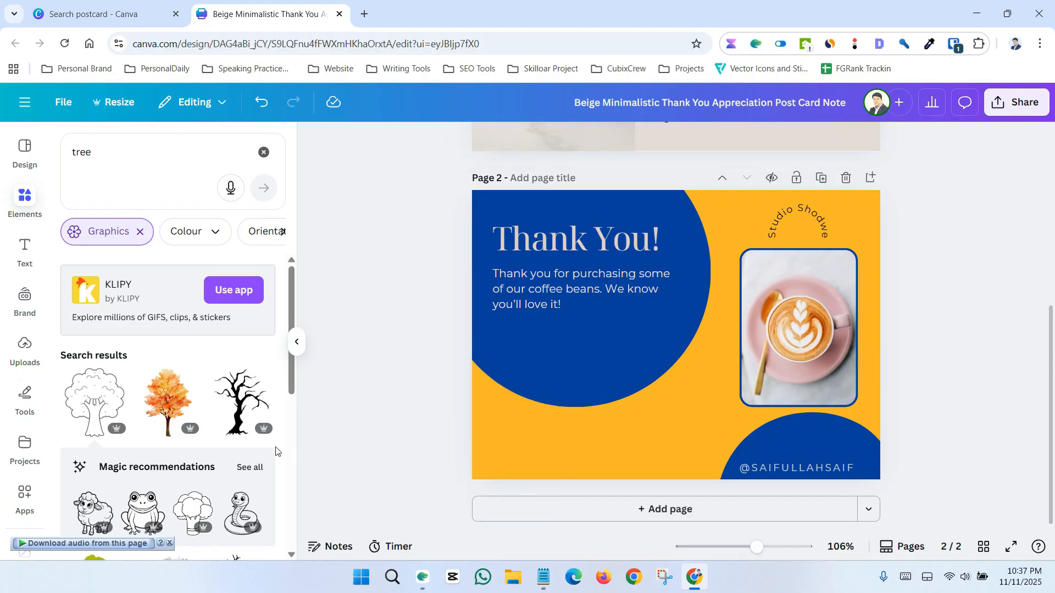
Add the bare black tree graphic and place it in the lower-left corner of page 2
{"action": "left_click", "coordinate": [241, 404]}
{"action": "left_click_drag", "start_coordinate": [675, 372], "coordinate": [515, 464]}
{"action": "left_click", "coordinate": [417, 331]}
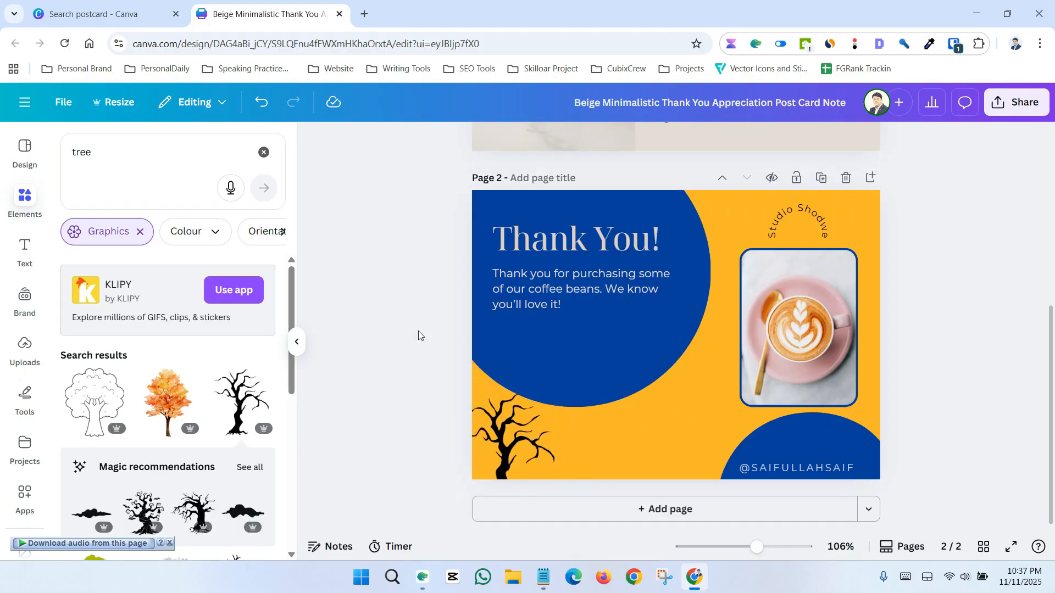
{"action": "scroll", "coordinate": [946, 419], "scroll_direction": "up", "scroll_amount": 1}
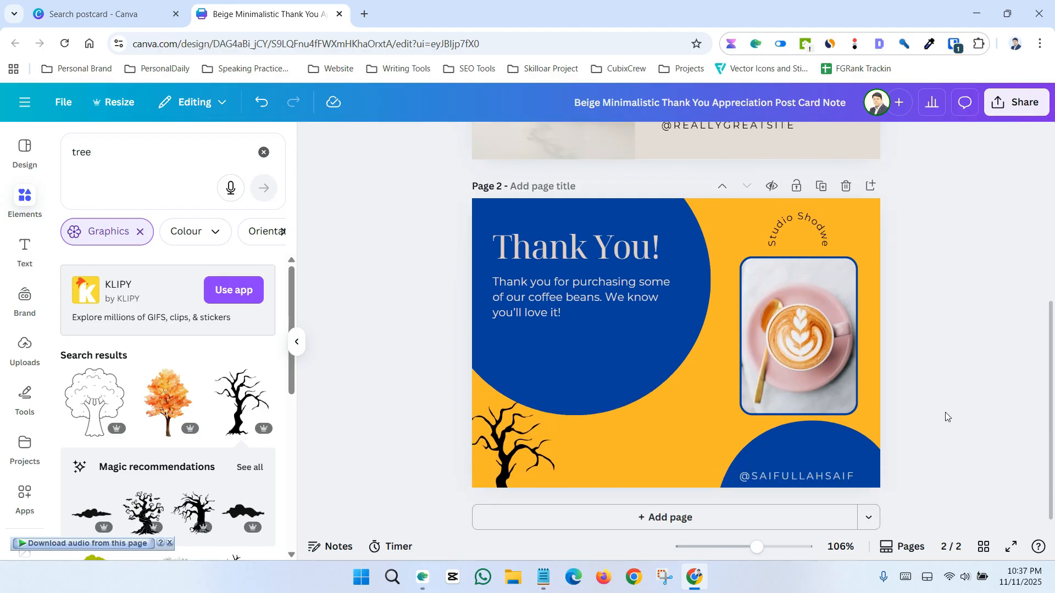
{"action": "scroll", "coordinate": [944, 419], "scroll_direction": "down", "scroll_amount": 1}
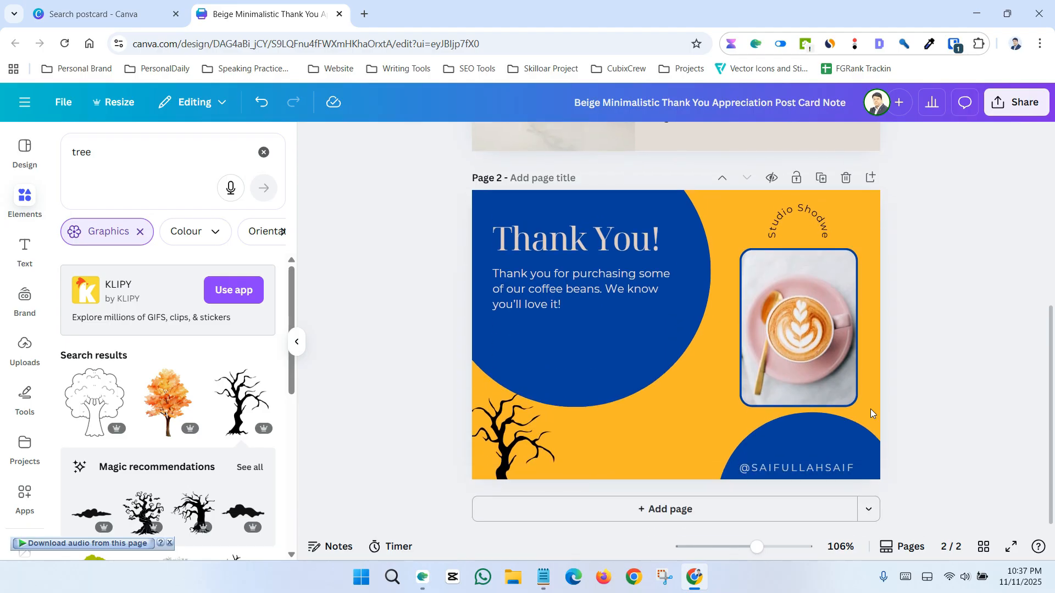
Open the design's download options and set the file type to PDF Standard
{"action": "left_click", "coordinate": [1023, 108]}
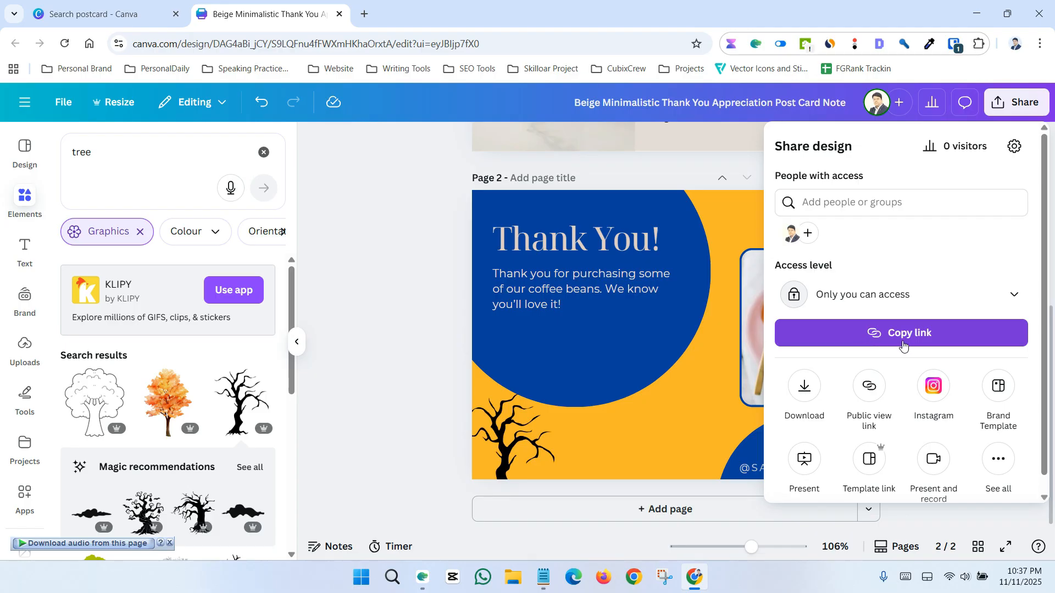
{"action": "left_click", "coordinate": [805, 389]}
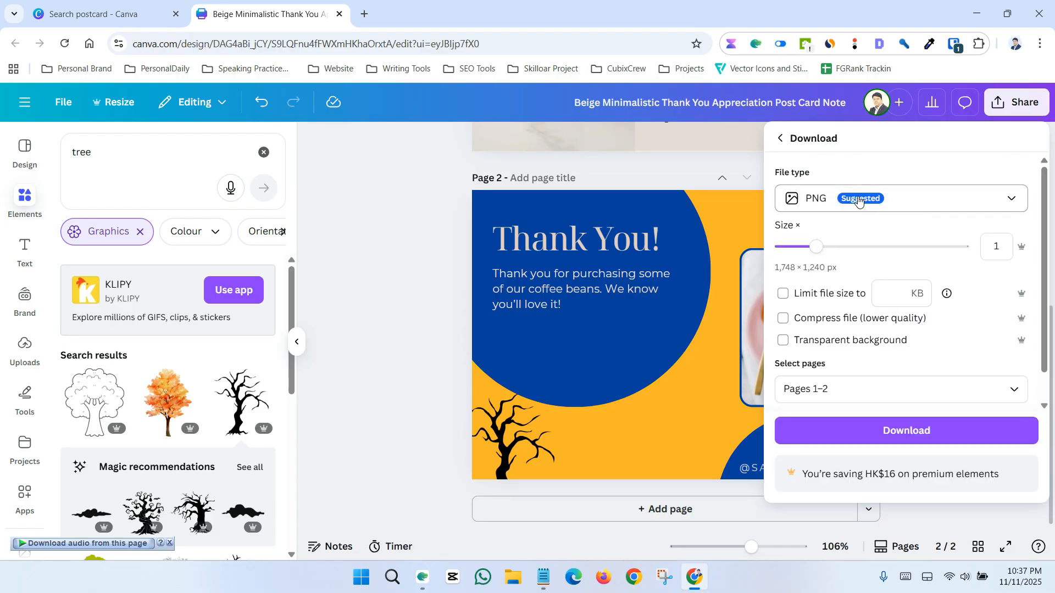
{"action": "left_click", "coordinate": [892, 200]}
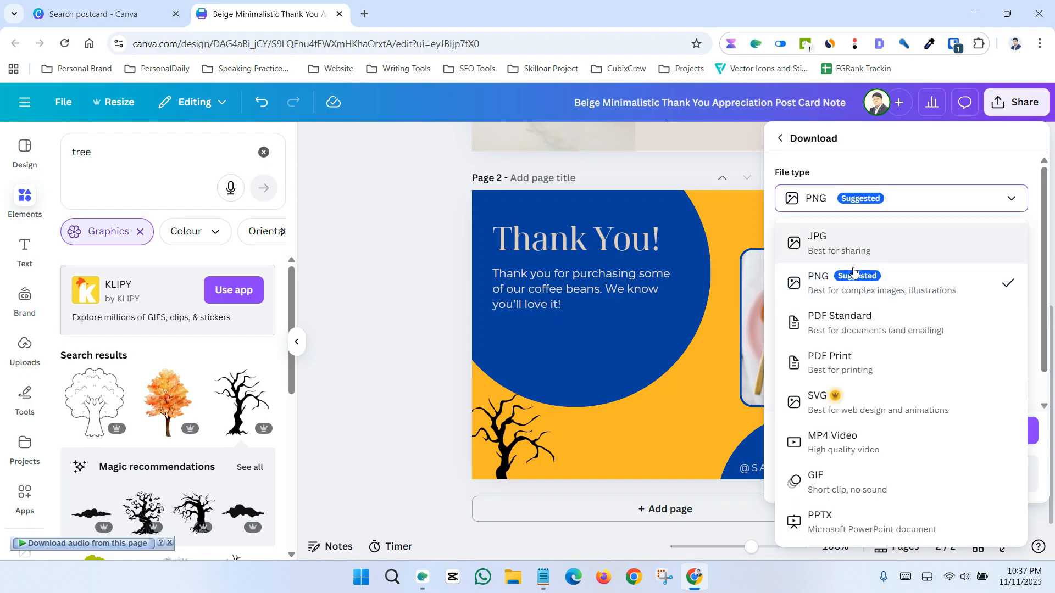
{"action": "left_click", "coordinate": [888, 218]}
{"action": "left_click", "coordinate": [887, 220]}
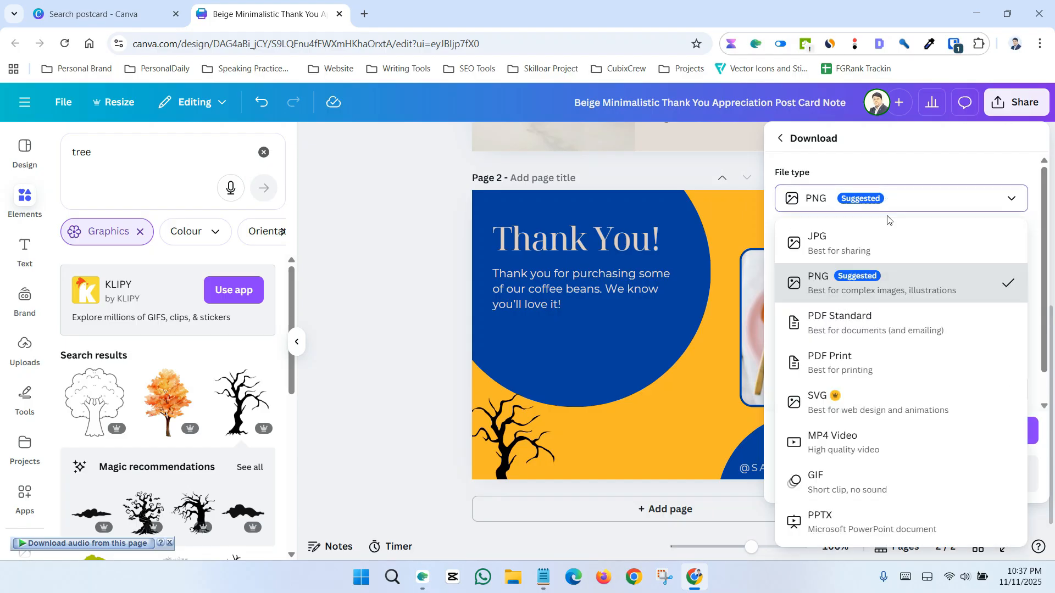
{"action": "left_click", "coordinate": [873, 333]}
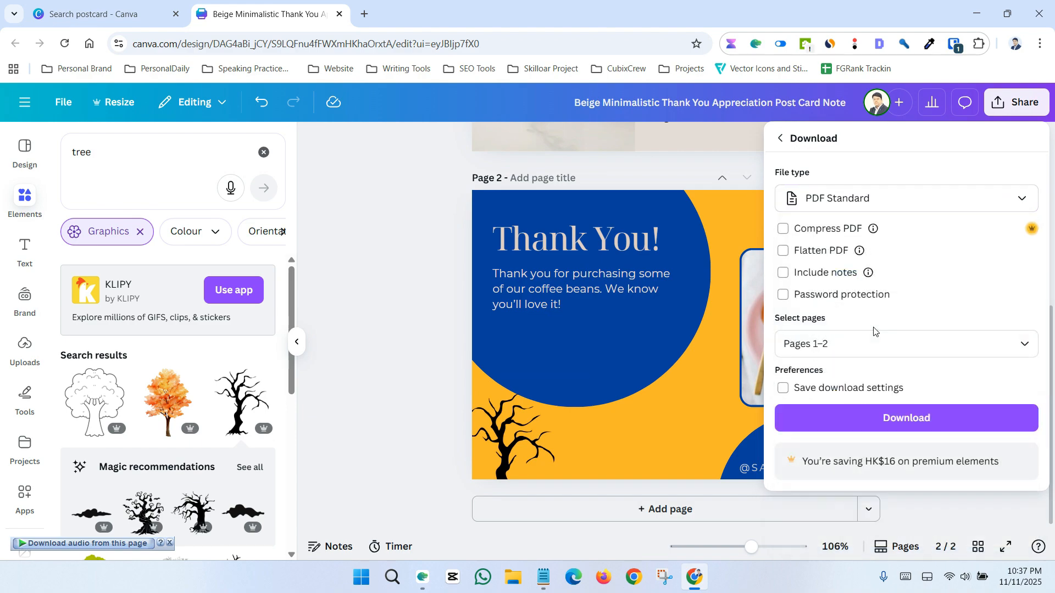
{"action": "left_click", "coordinate": [876, 207]}
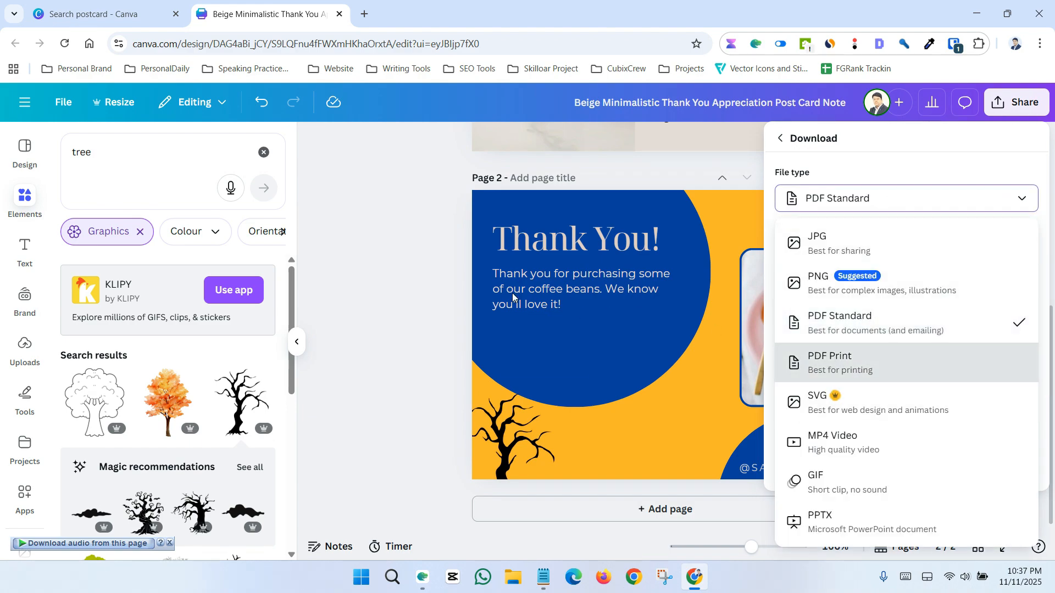
{"action": "left_click", "coordinate": [418, 268]}
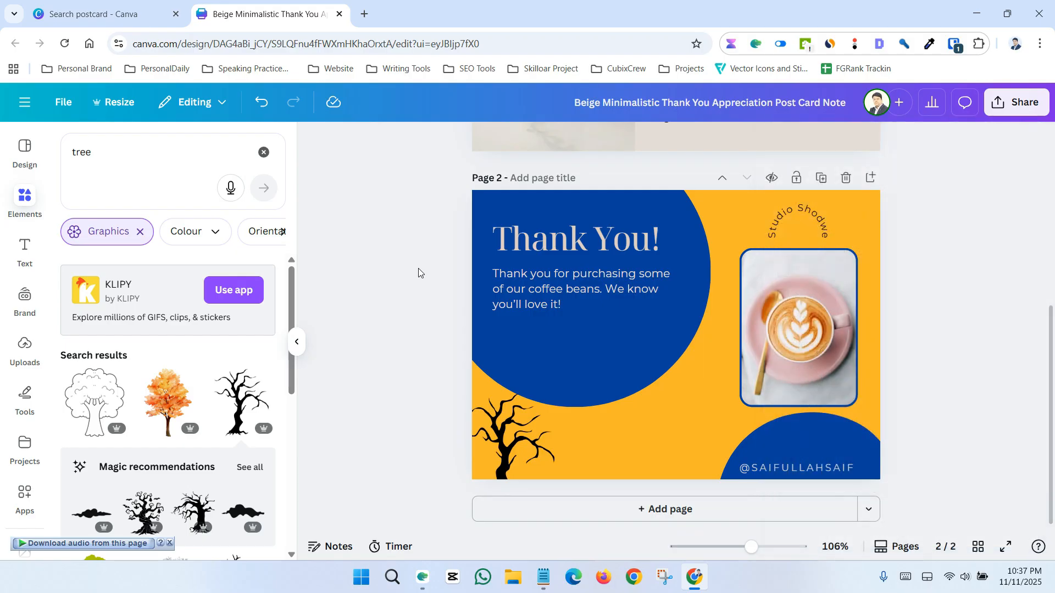